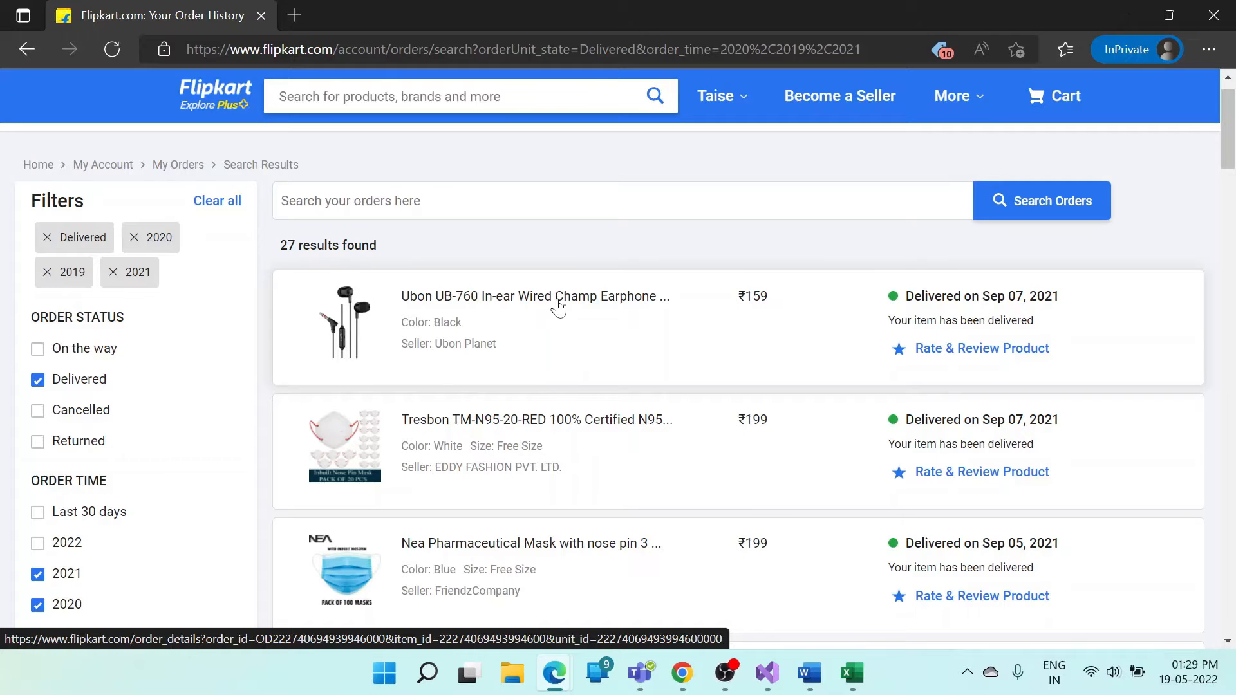
# - Use Web select to capture the price column of all the delivered orders and copy it
pyautogui.scroll(-6, 558, 307)
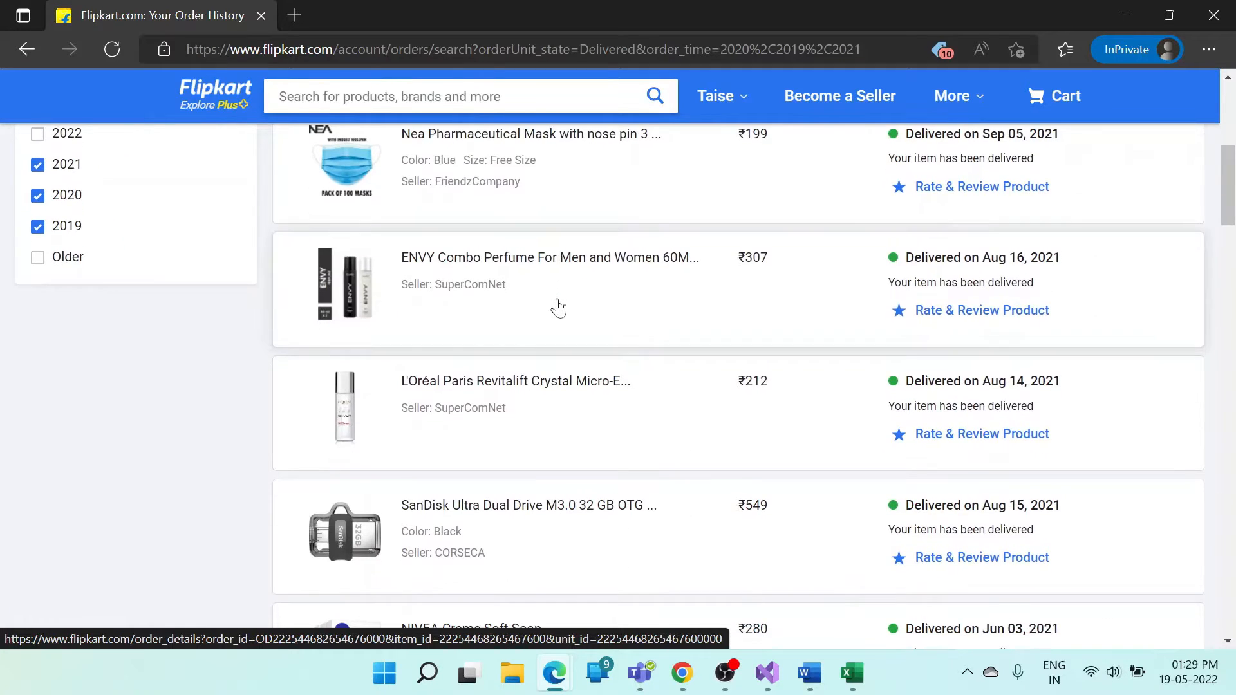
pyautogui.scroll(-5, 556, 307)
pyautogui.scroll(9, 555, 306)
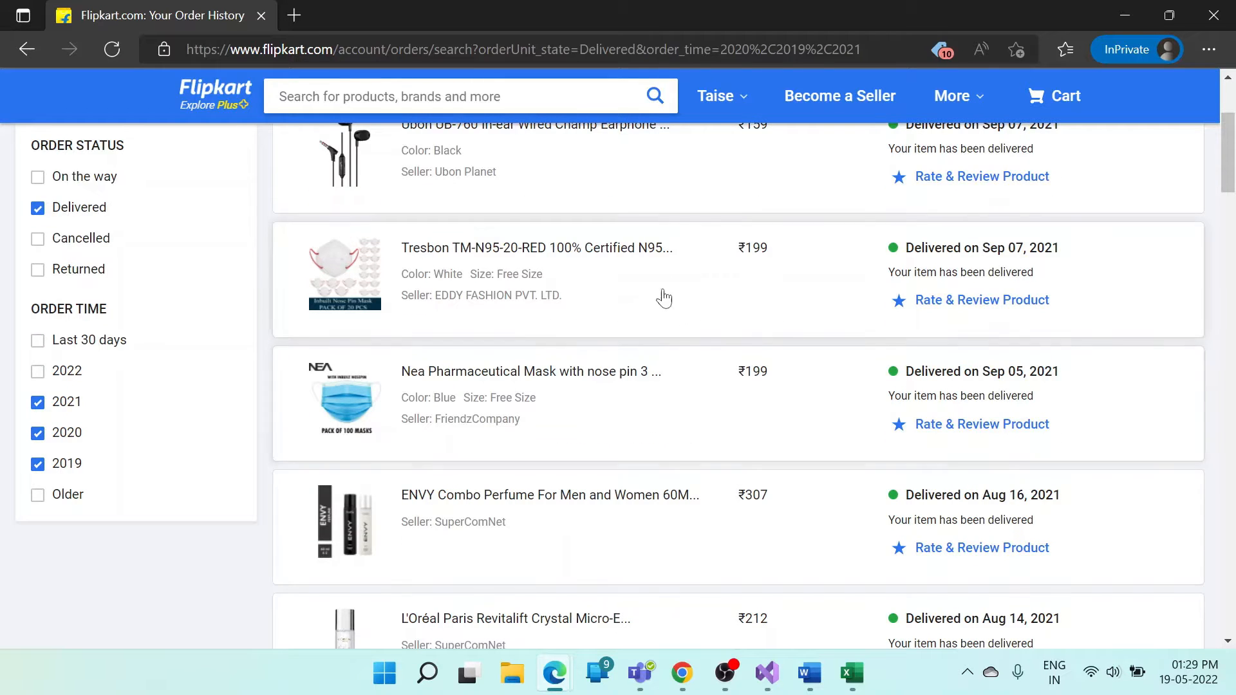
pyautogui.scroll(3, 676, 279)
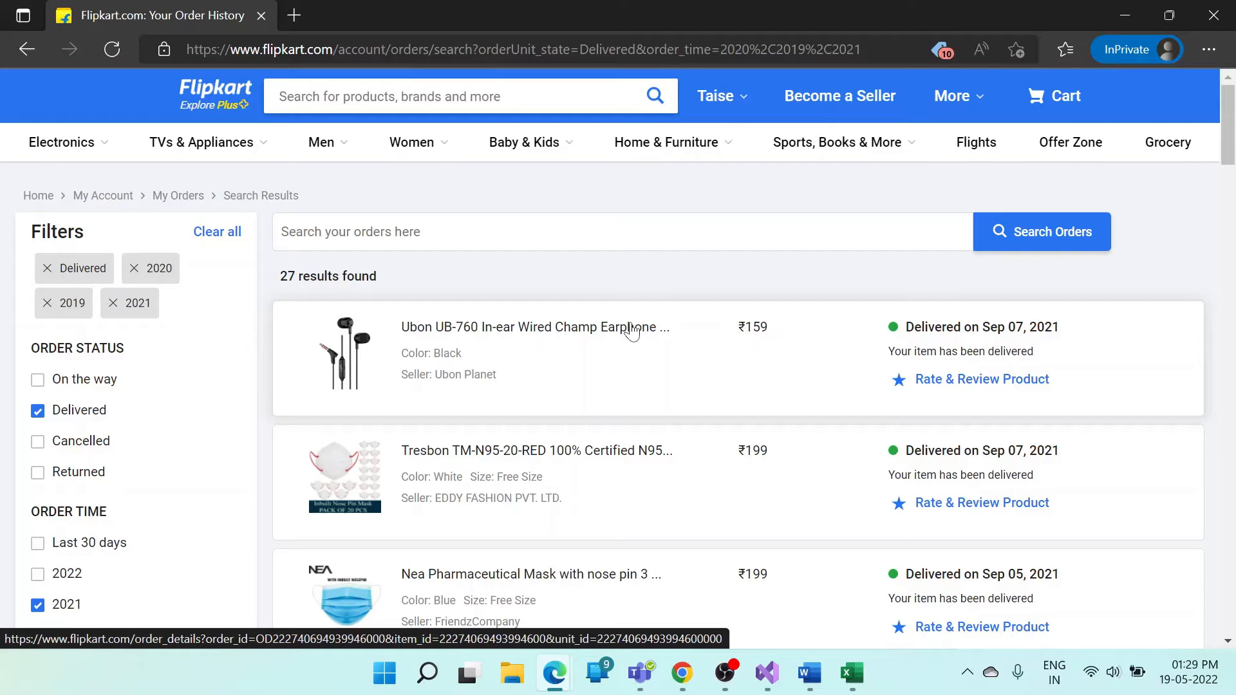
pyautogui.rightClick(784, 265)
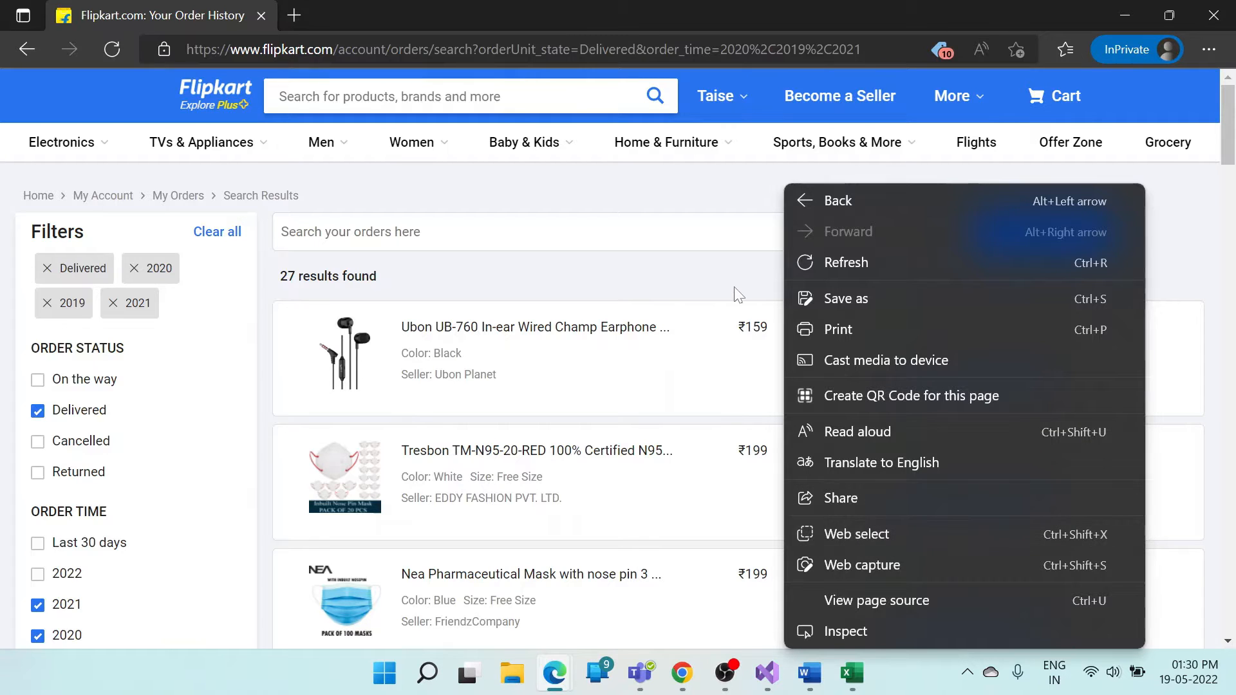
pyautogui.click(702, 291)
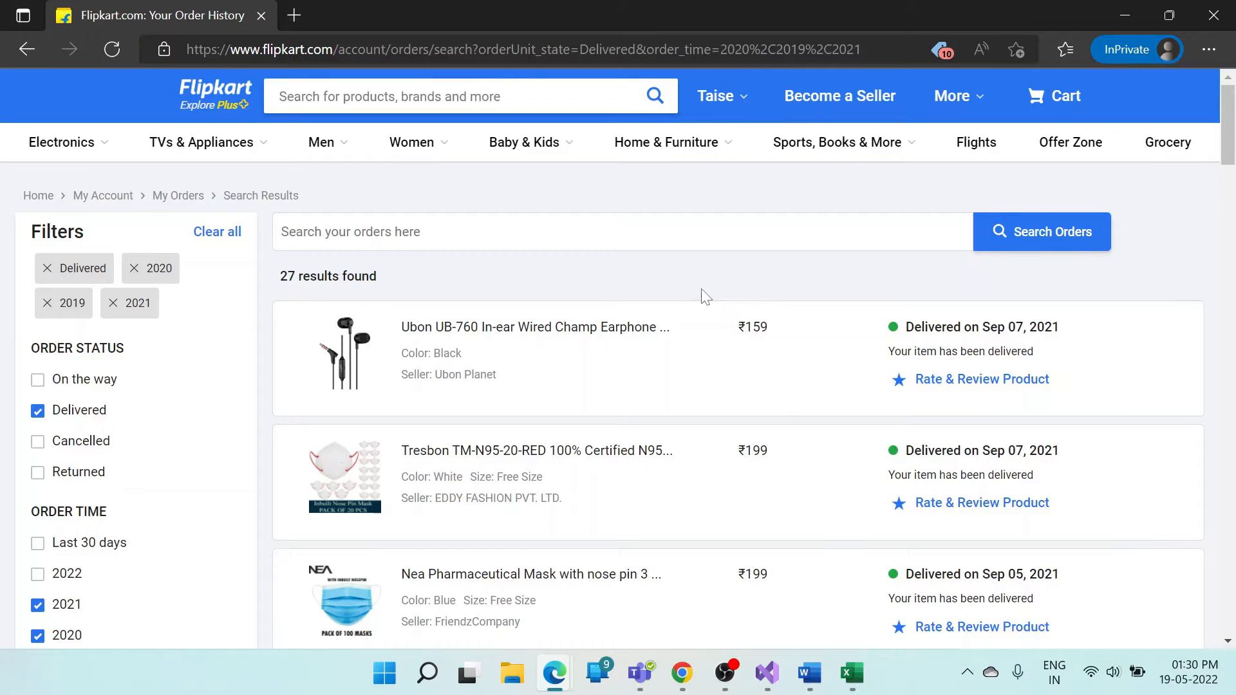
pyautogui.rightClick(717, 310)
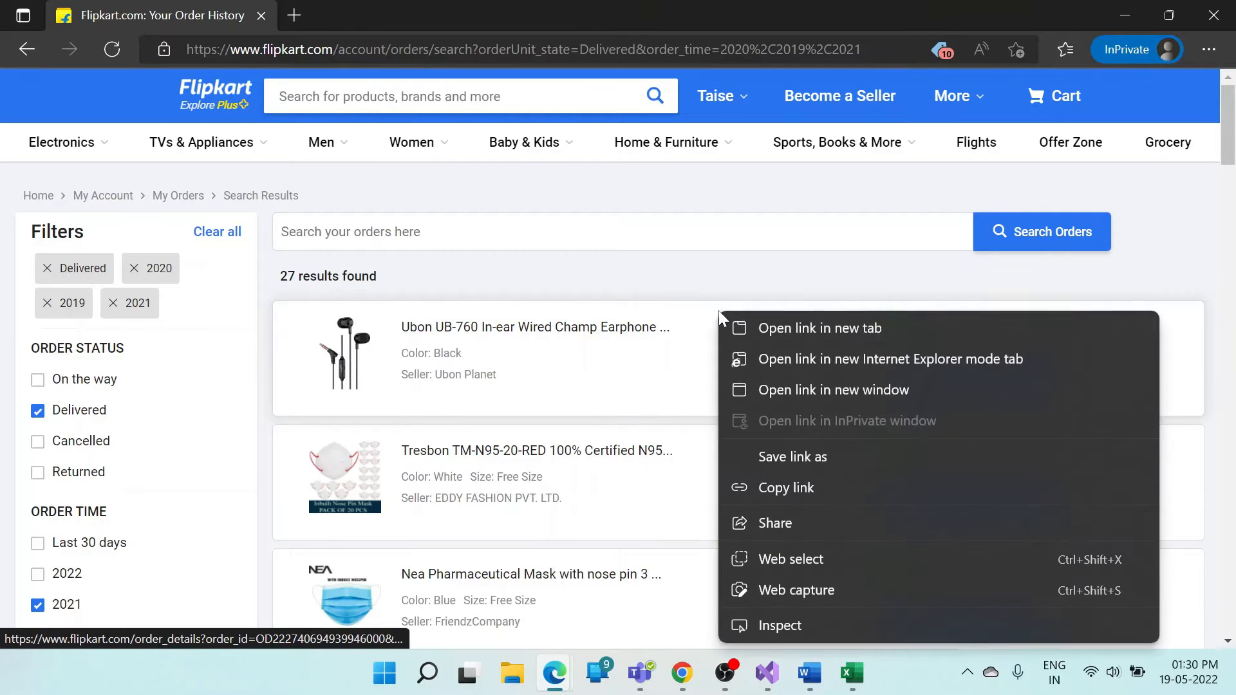
pyautogui.click(758, 554)
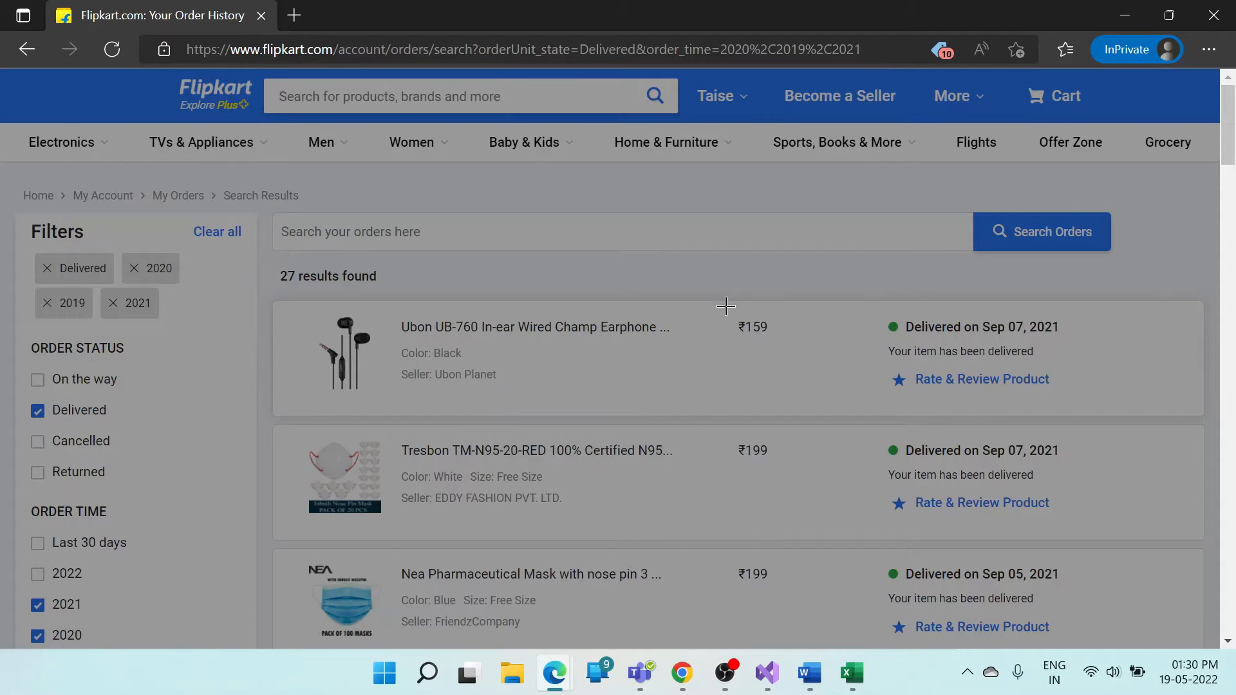
pyautogui.moveTo(725, 306); pyautogui.dragTo(818, 510)
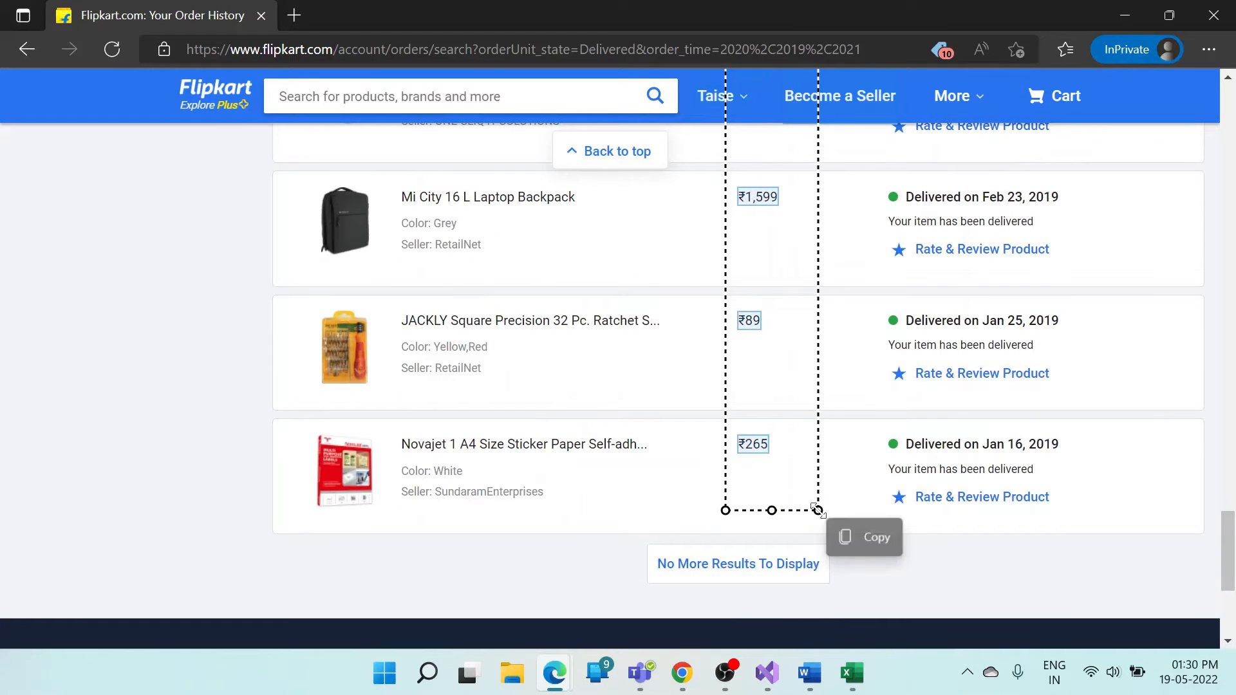
pyautogui.click(864, 546)
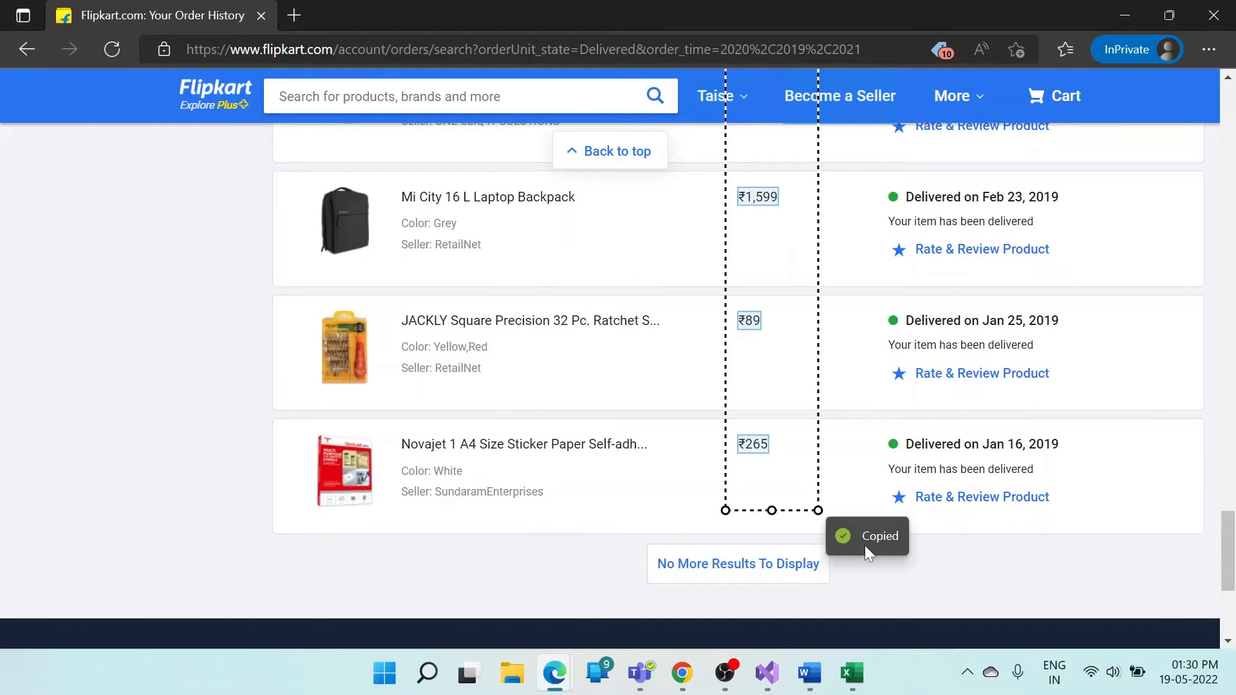
# - Switch to Excel and paste the copied prices into the blank sheet from cell A1
pyautogui.click(843, 673)
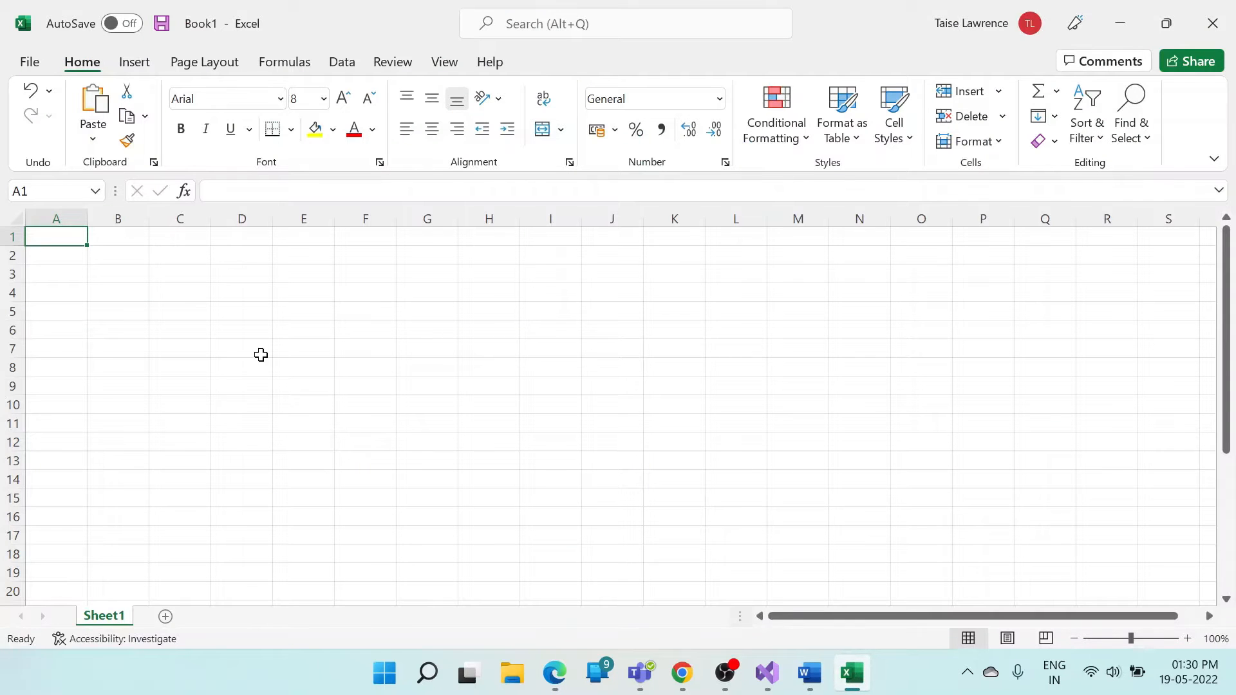
pyautogui.hotkey('ctrl', 'v')
pyautogui.click(154, 293)
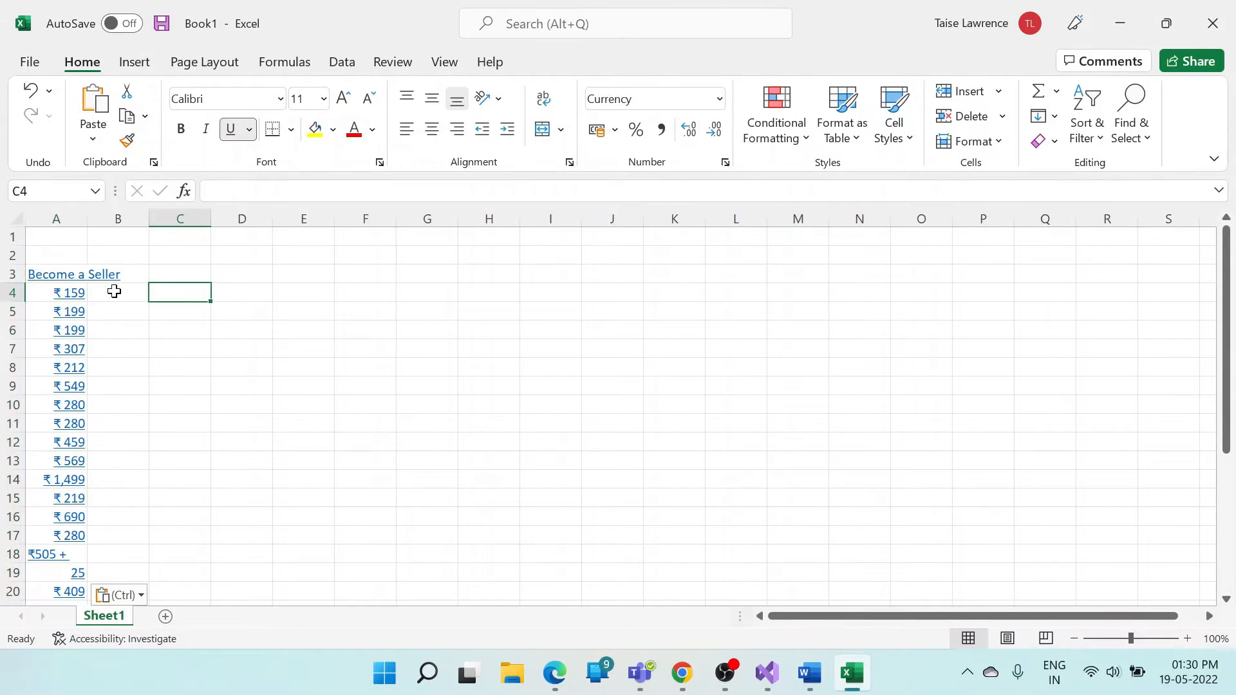
# - Clear the stray "Become a Seller" link text from cell A3 above the prices
pyautogui.click(63, 281)
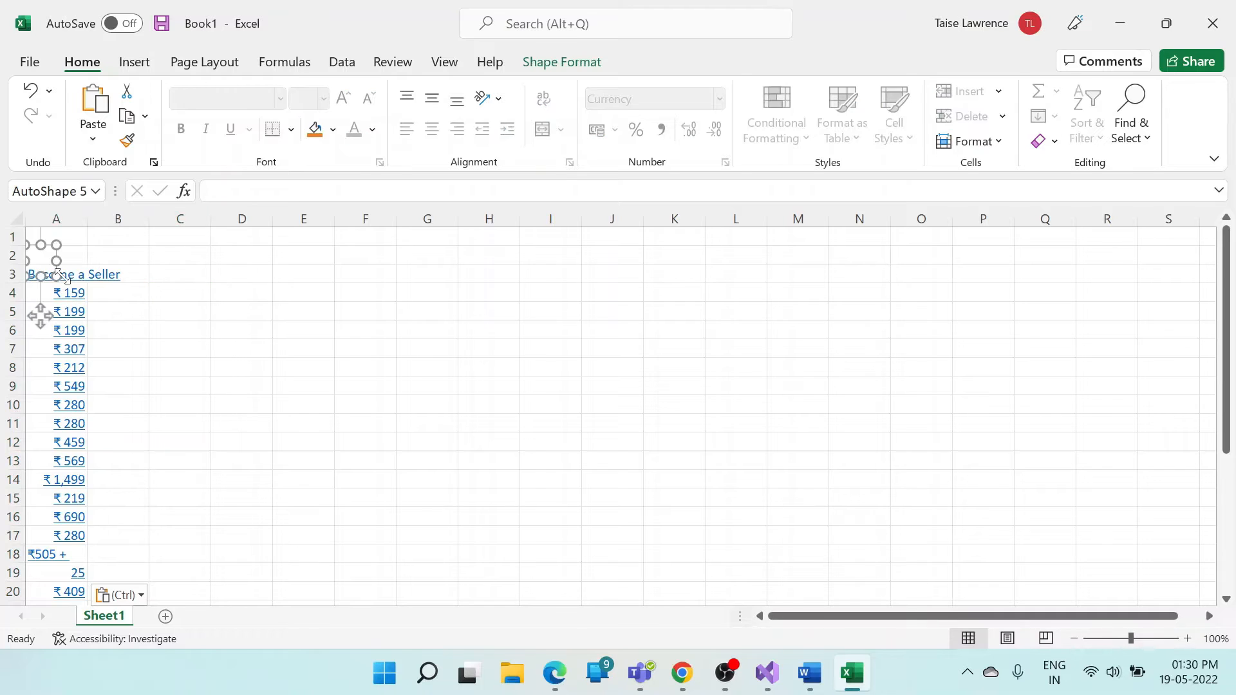
pyautogui.click(179, 298)
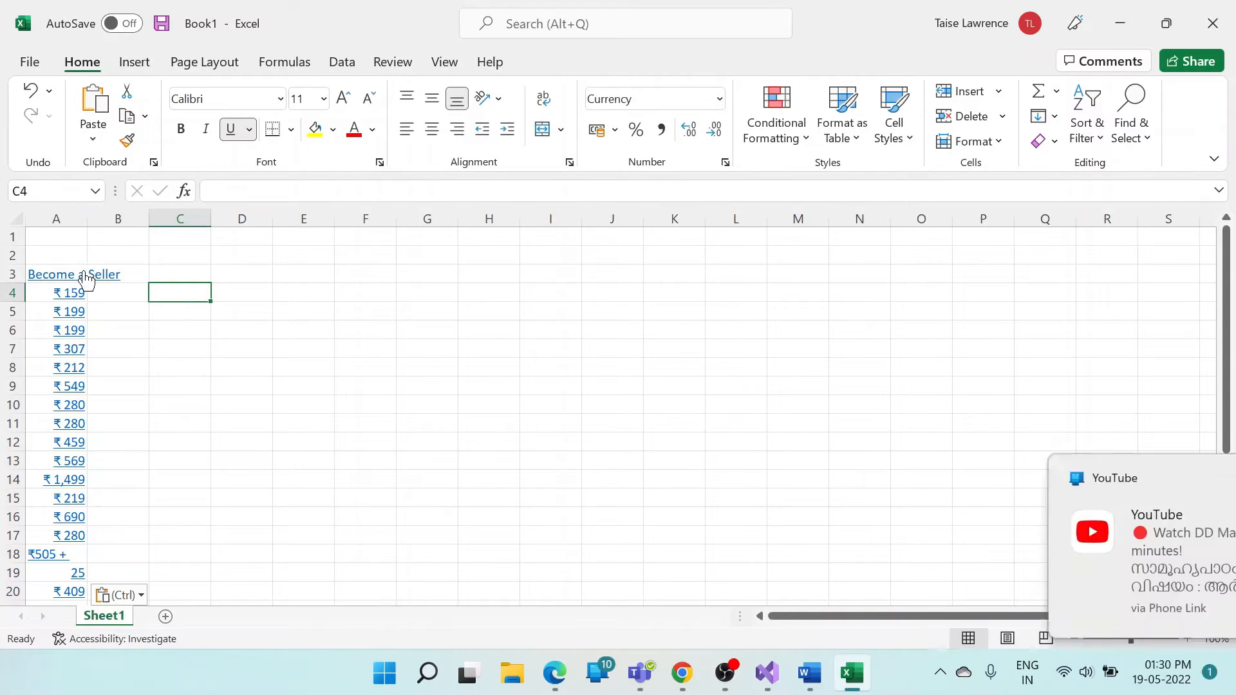
pyautogui.click(136, 360)
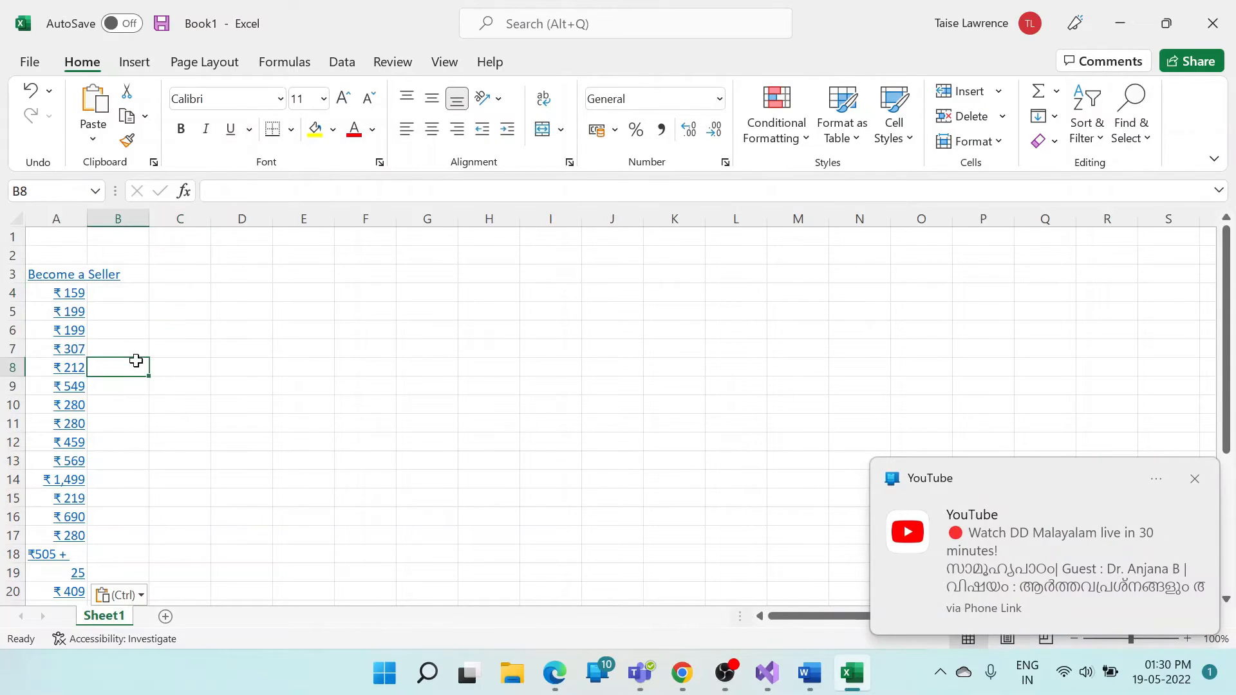
pyautogui.press('Left')
pyautogui.press('Up')
pyautogui.press('Up')
pyautogui.press('Up')
pyautogui.press('Up')
pyautogui.press('Up')
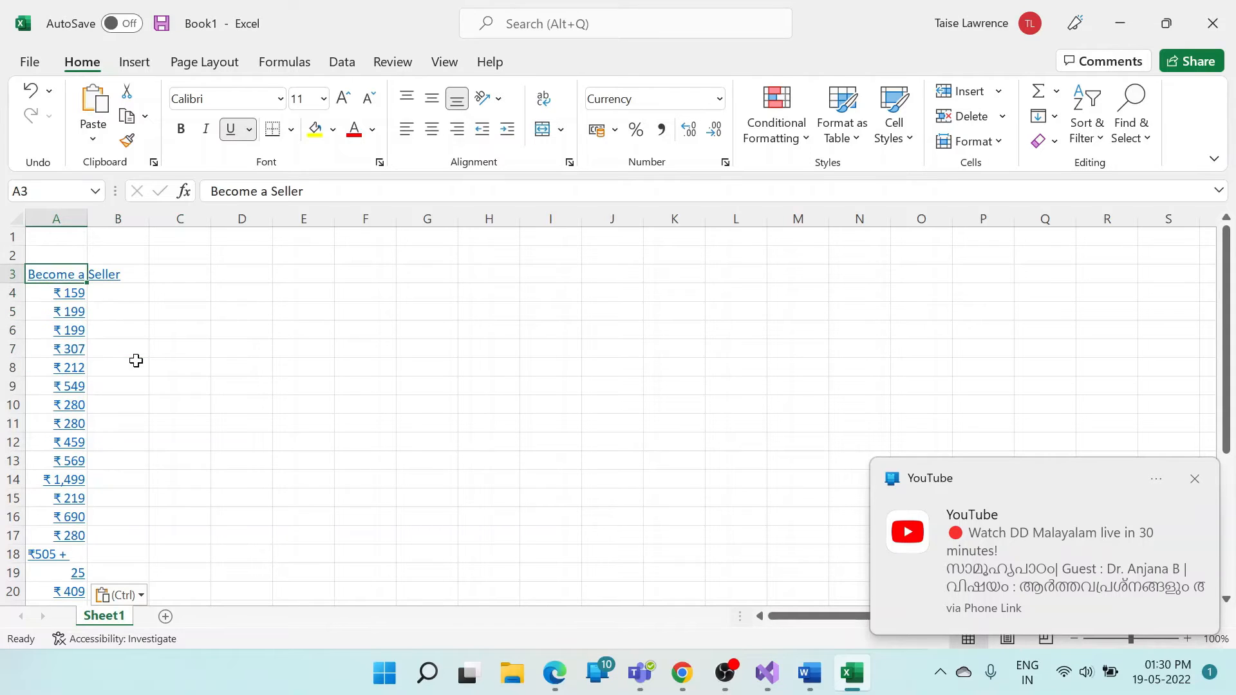
pyautogui.press('Delete')
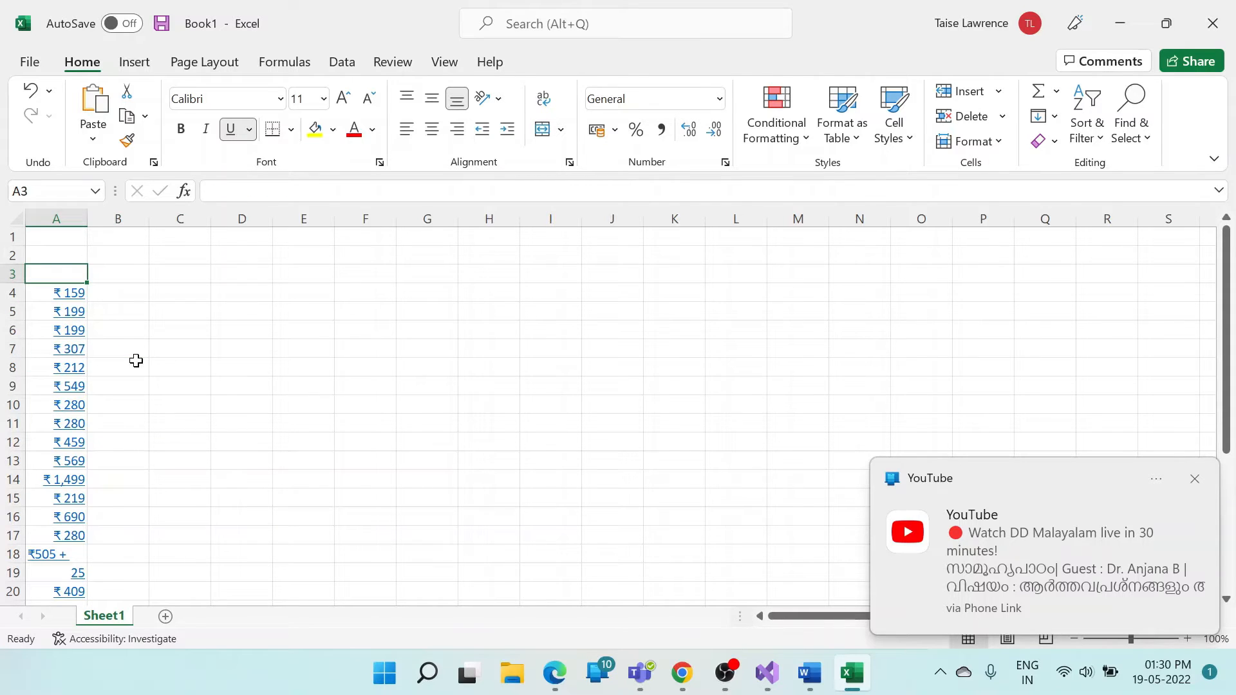
# - Clear the leftover value 25 from cell A19 in the price column
pyautogui.scroll(-3, 136, 360)
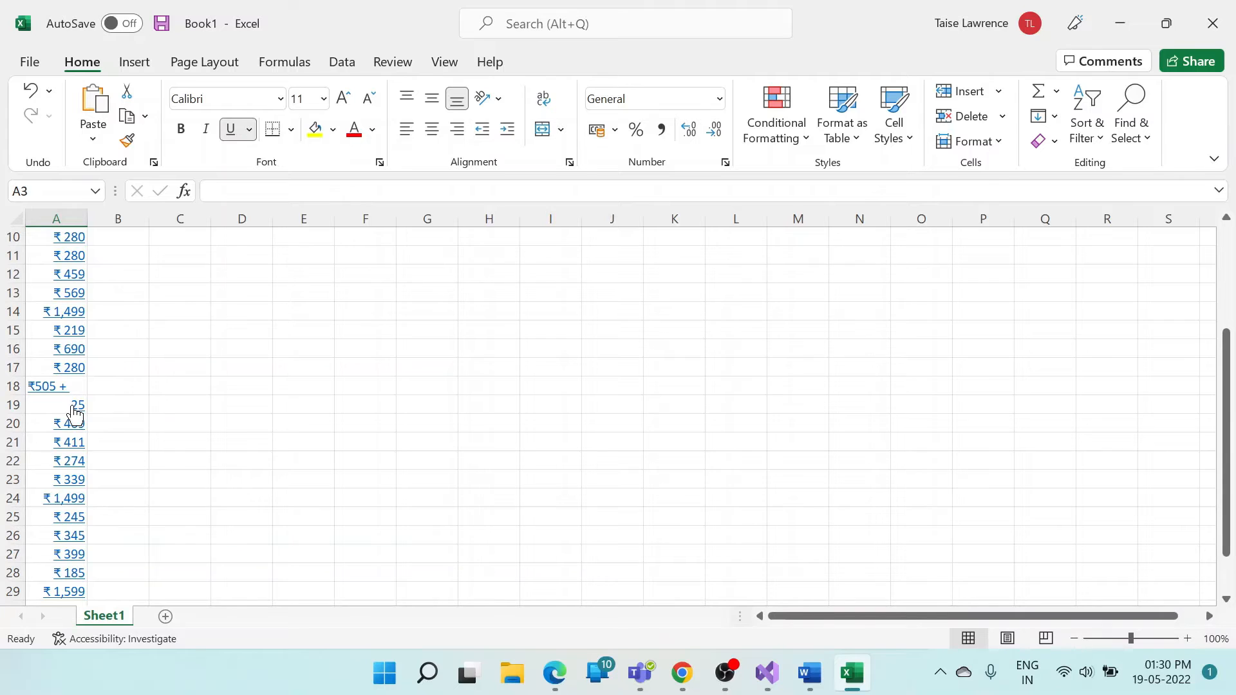
pyautogui.click(102, 411)
pyautogui.press('Left')
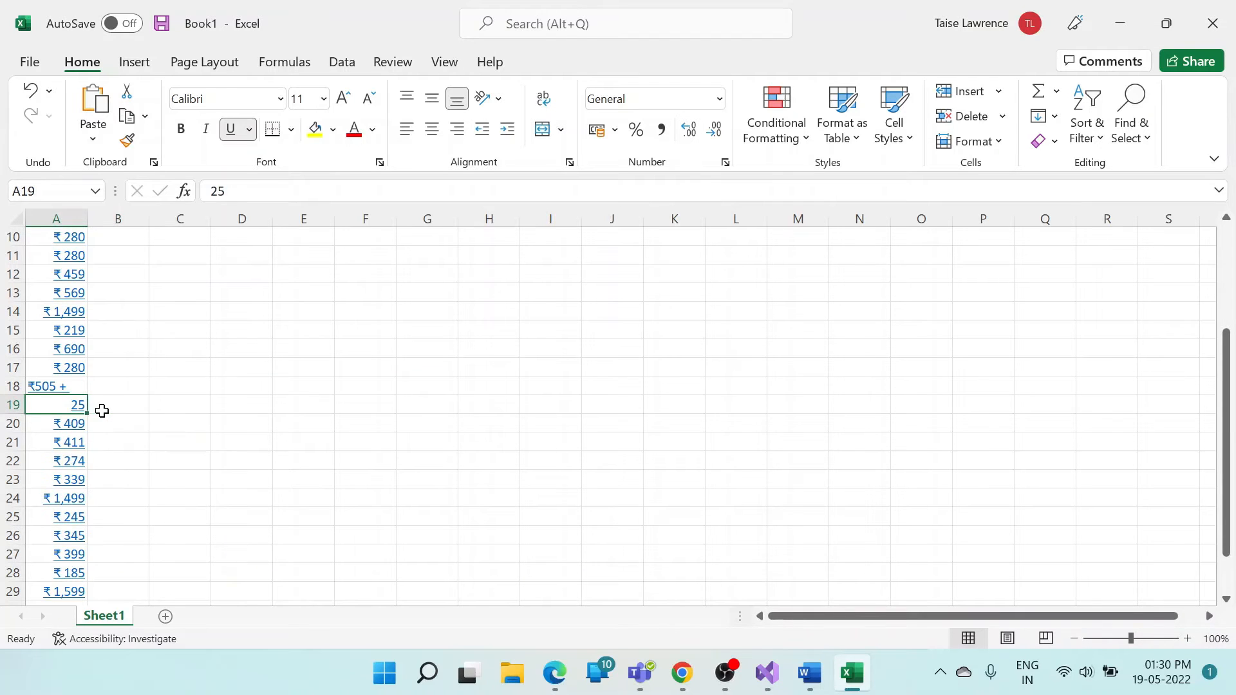
pyautogui.press('Delete')
# - Remove the trailing plus sign from cell A18 so it contains only ₹505
pyautogui.scroll(-3, 102, 411)
pyautogui.scroll(2, 101, 411)
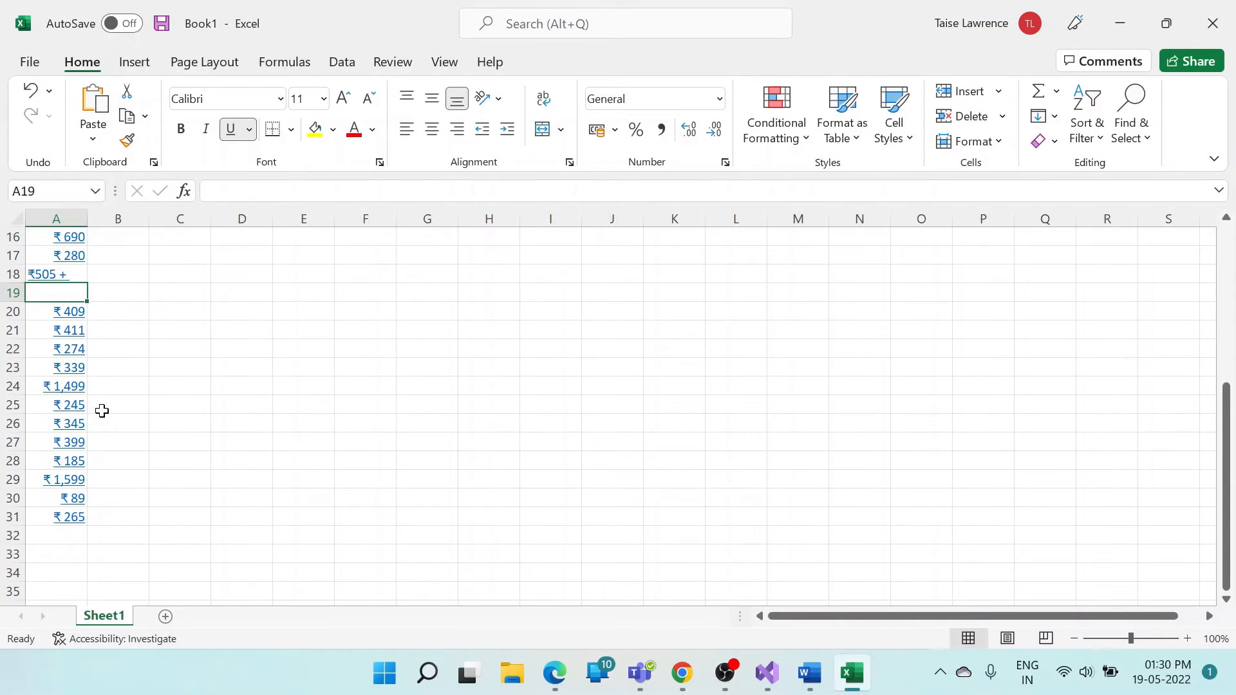
pyautogui.click(75, 330)
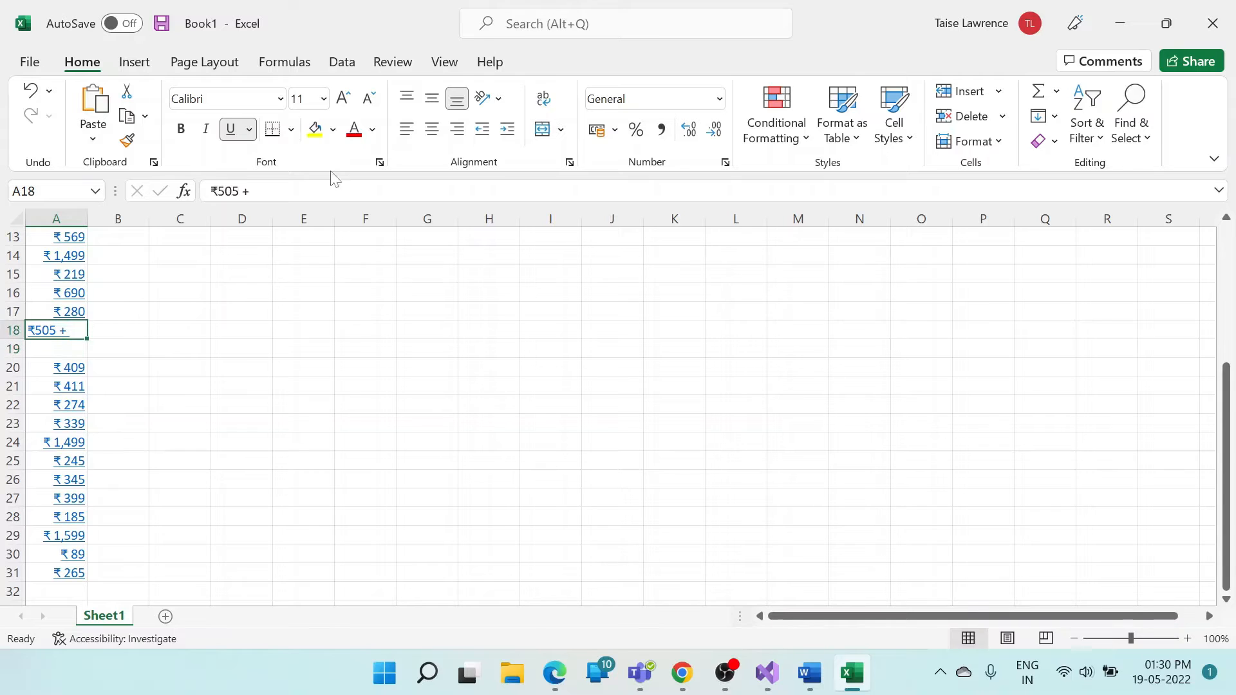
pyautogui.press('F2')
pyautogui.press('BackSpace')
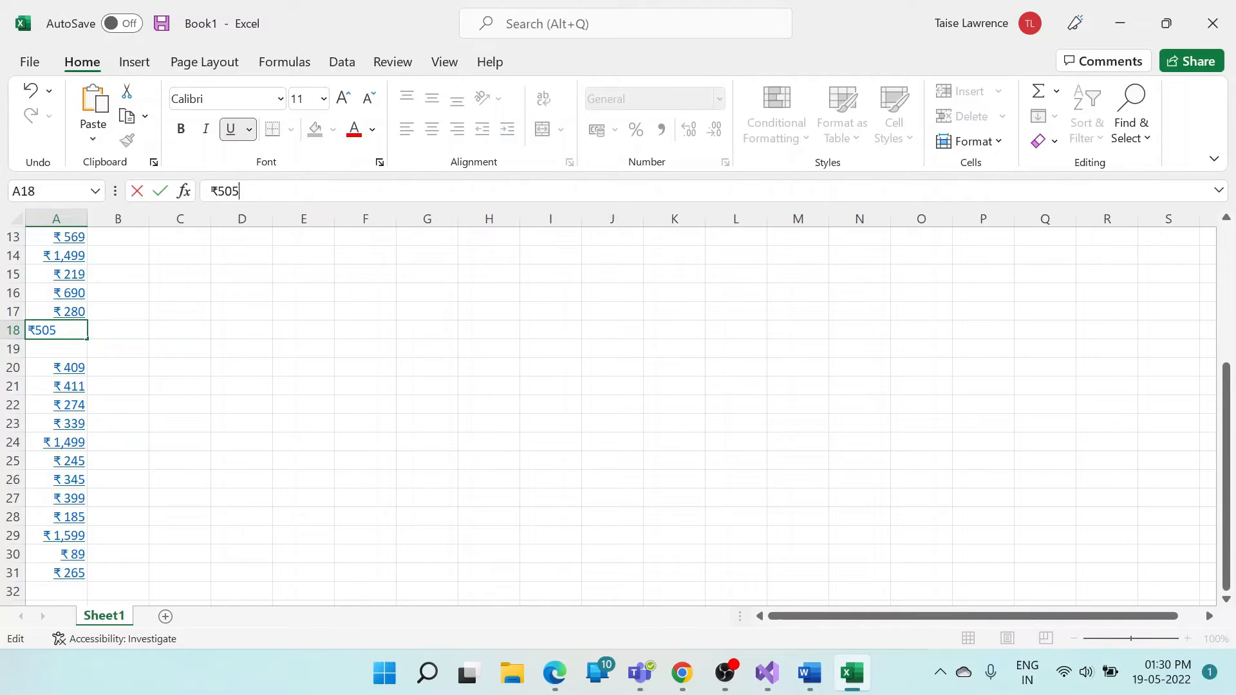
pyautogui.press('Return')
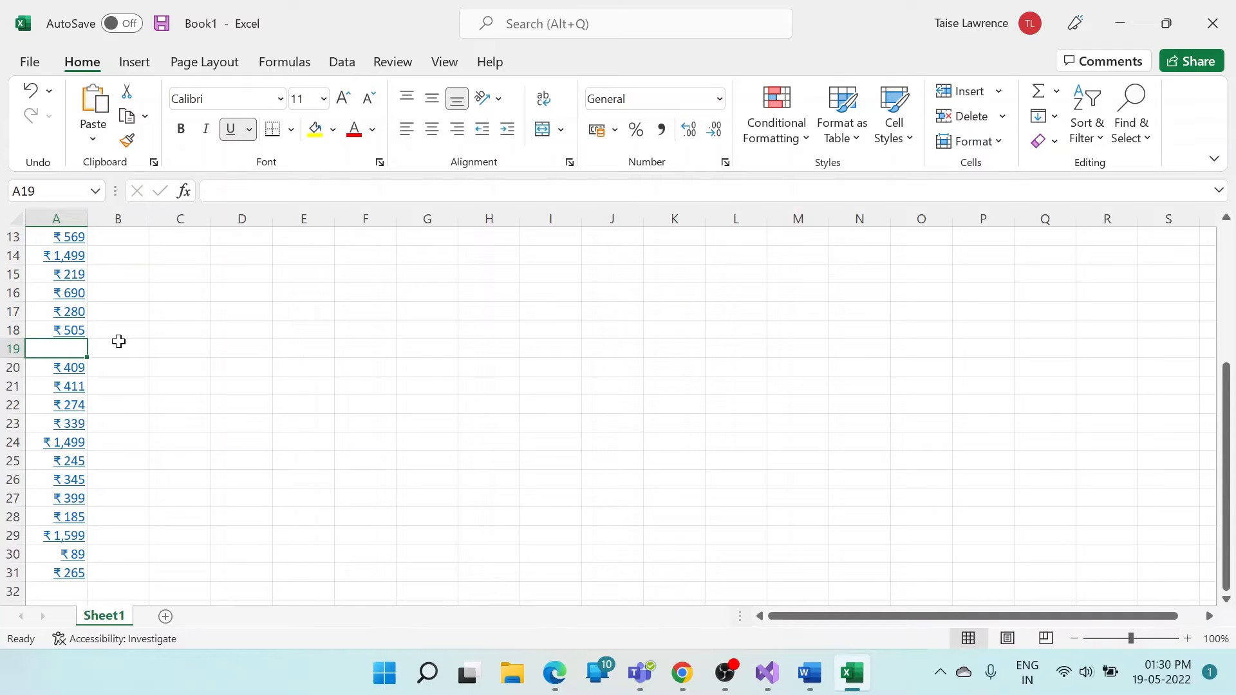
# - Delete the empty row 19 from the price list
pyautogui.click(13, 348)
pyautogui.rightClick(14, 348)
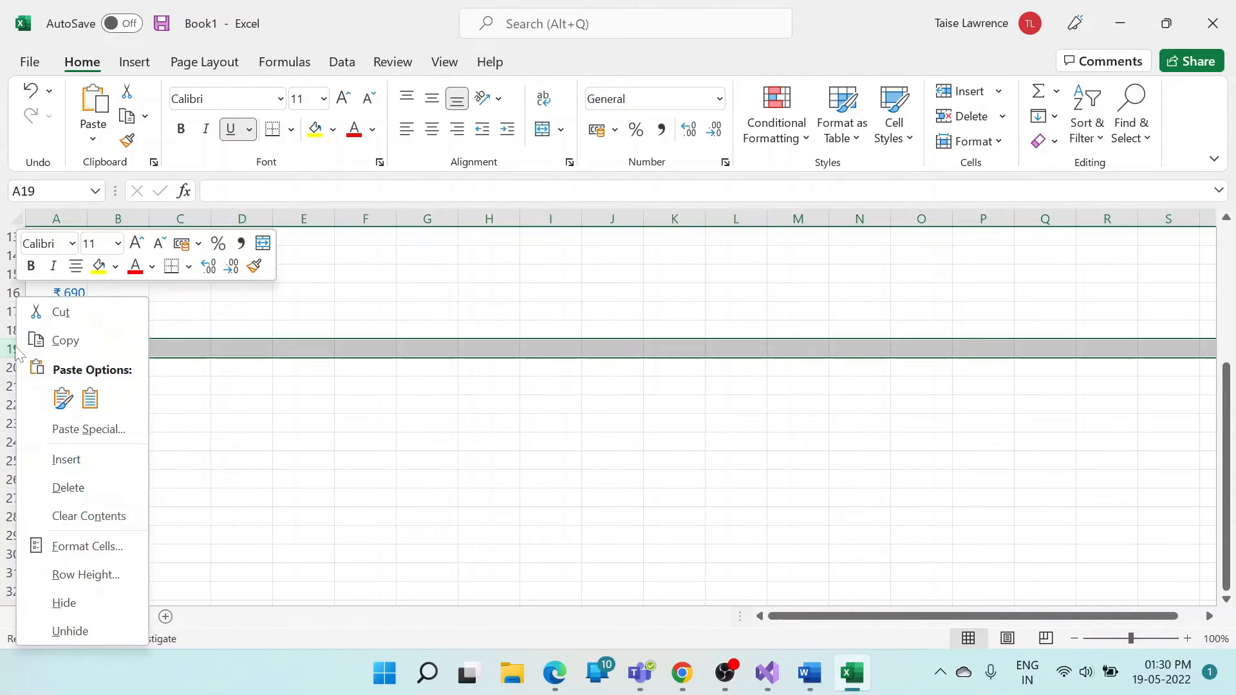
pyautogui.click(86, 491)
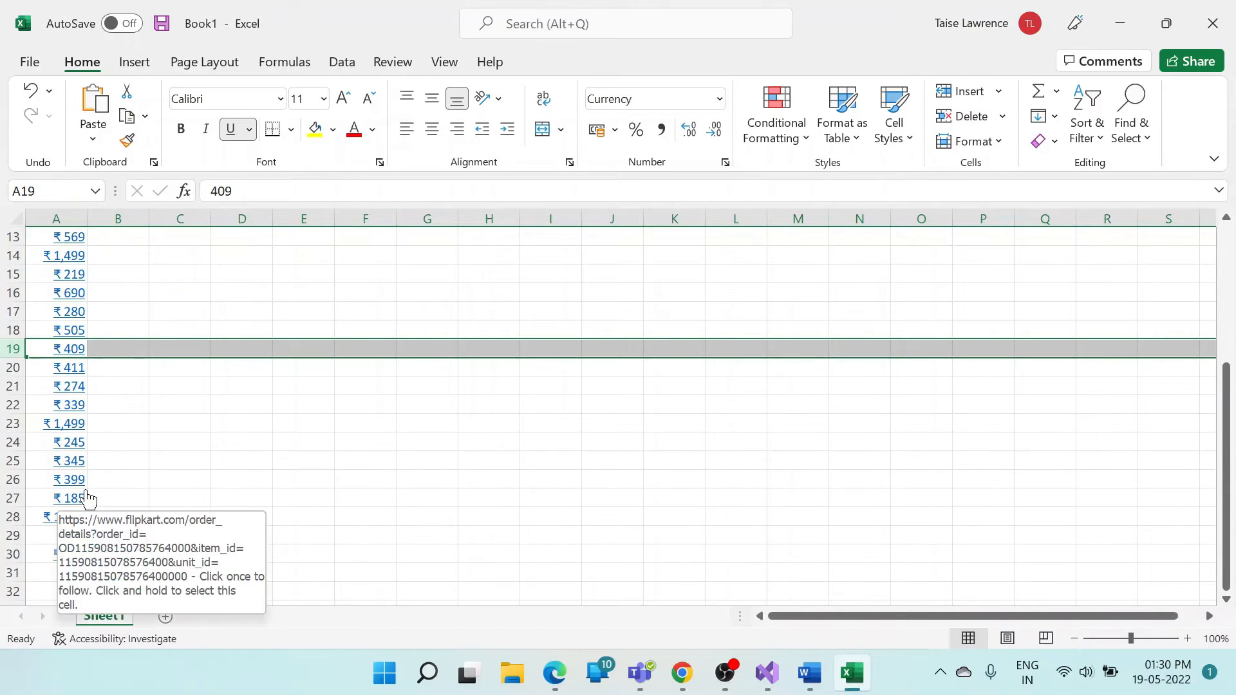
# - Total the prices in cell A32 with AutoSum over A4:A31
pyautogui.click(59, 593)
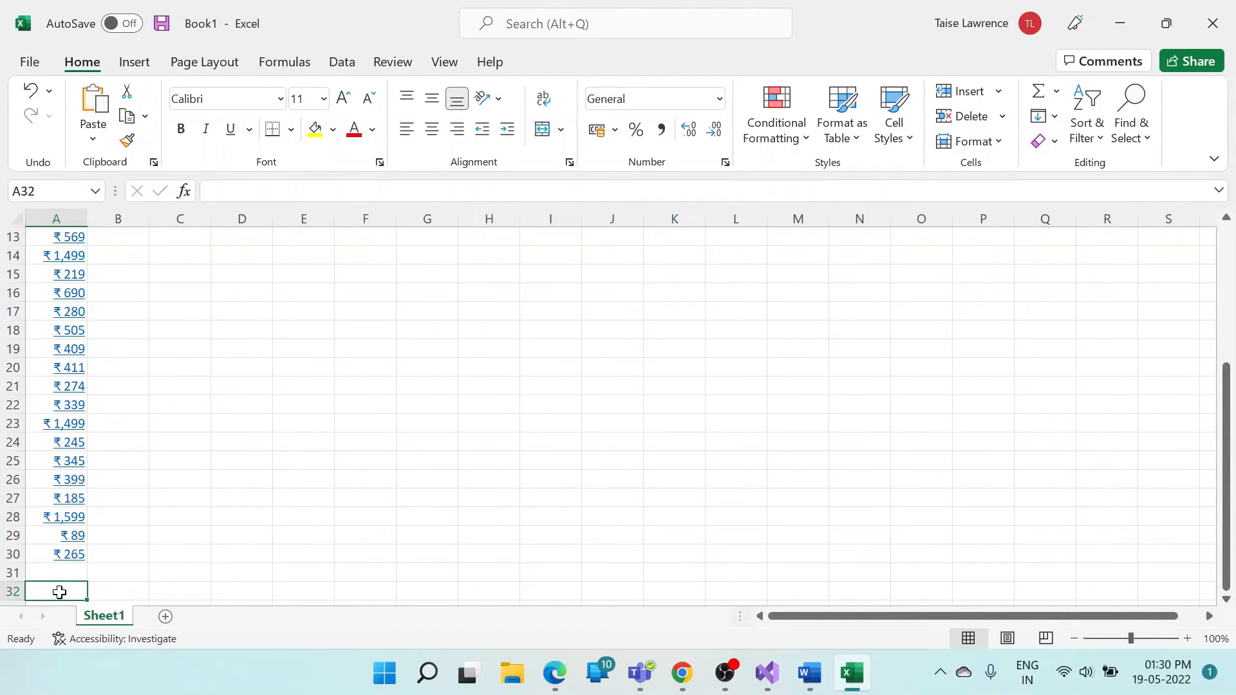
pyautogui.hotkey('alt', '=')
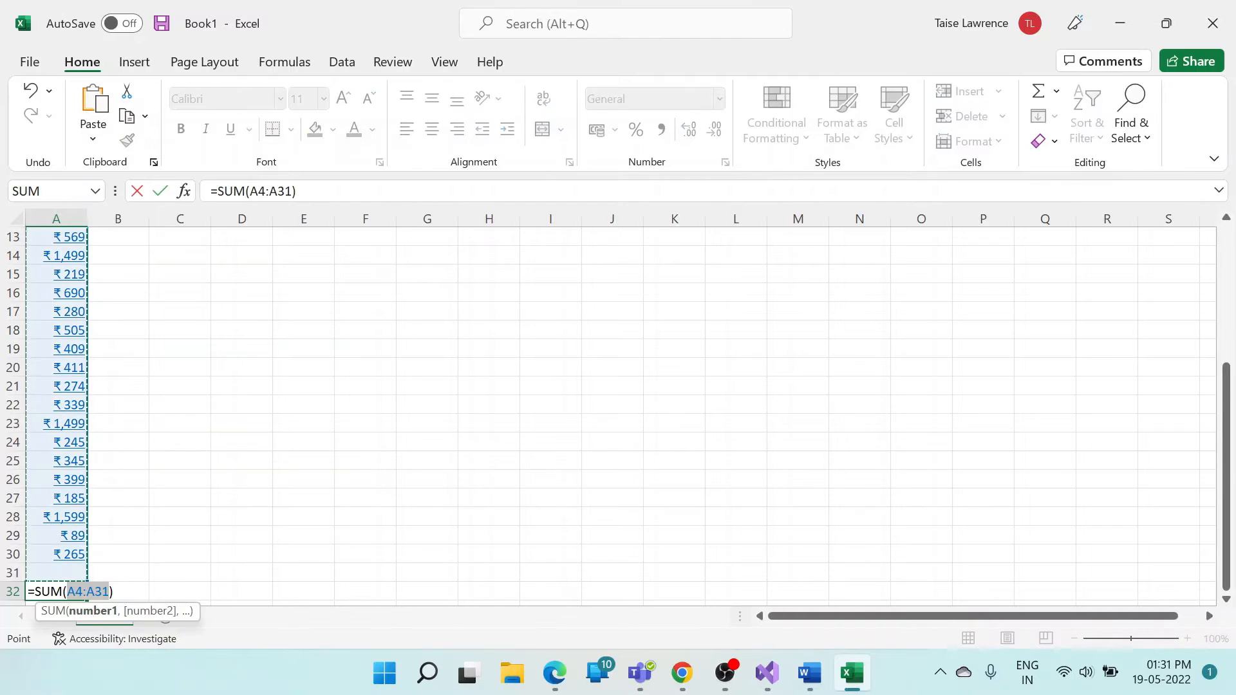
pyautogui.press('Return')
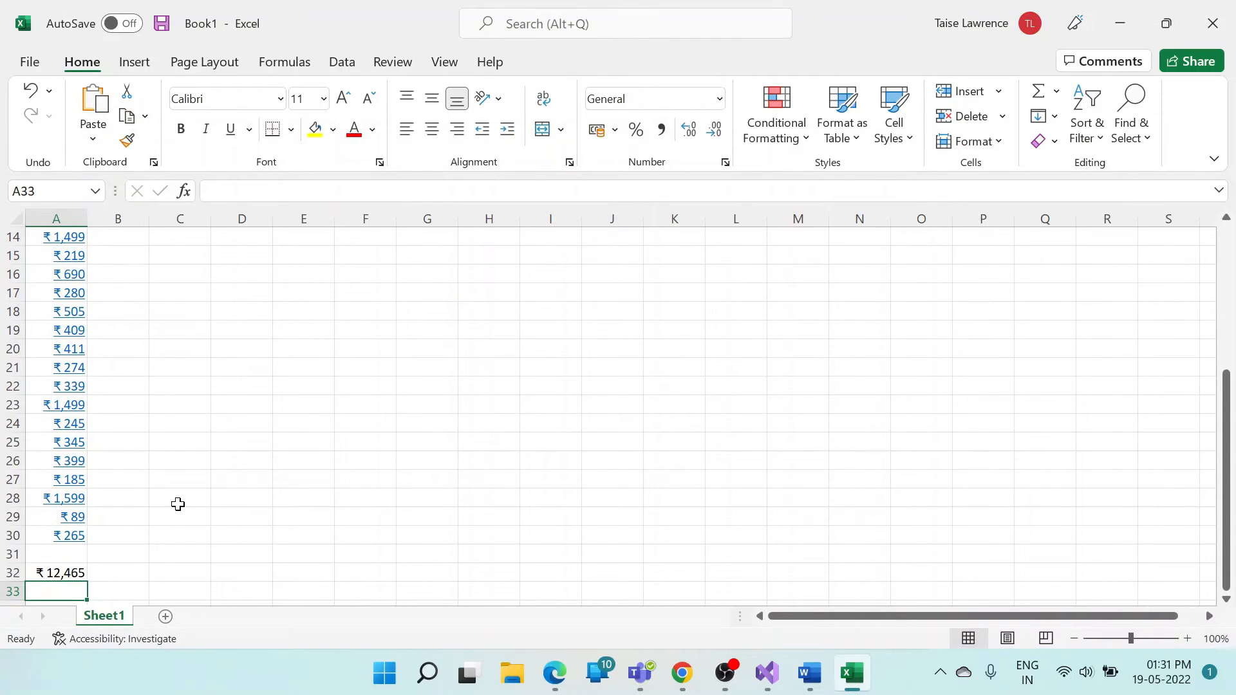
pyautogui.scroll(5, 178, 504)
pyautogui.scroll(-5, 178, 504)
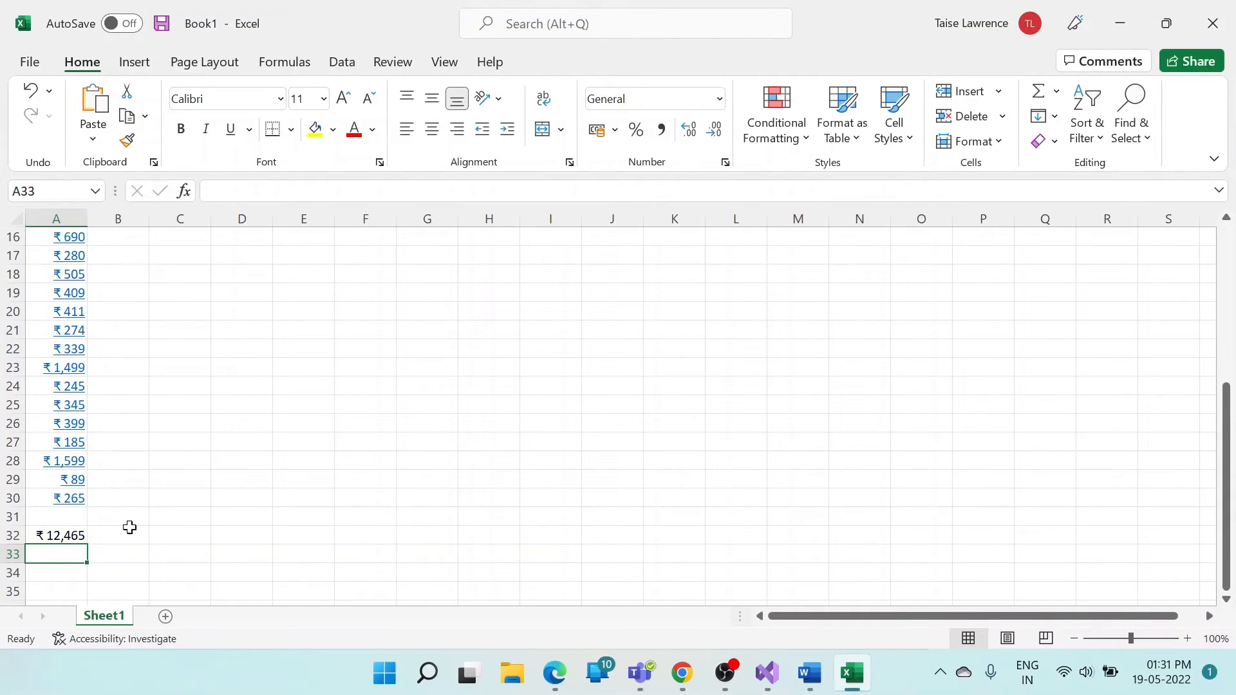
pyautogui.click(40, 535)
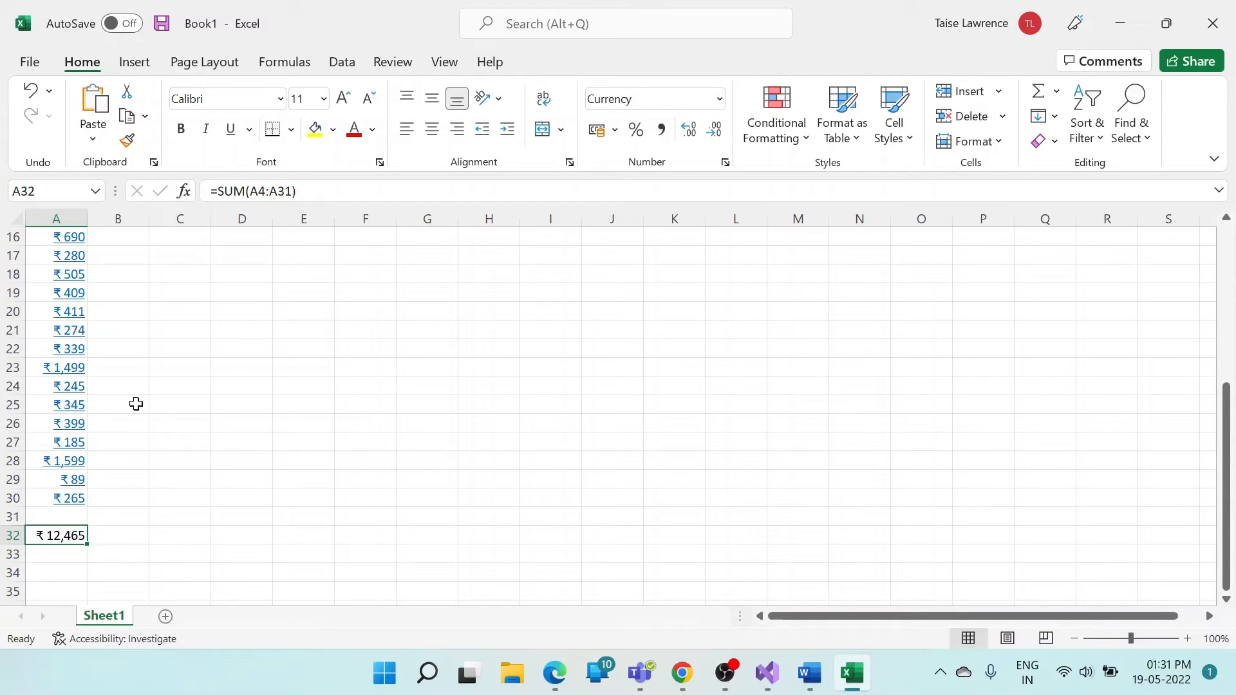
# - Follow the hyperlink on the first price in A4 to its order page, close that page and return to the sheet
pyautogui.scroll(2, 136, 403)
pyautogui.scroll(3, 136, 404)
pyautogui.scroll(-6, 136, 403)
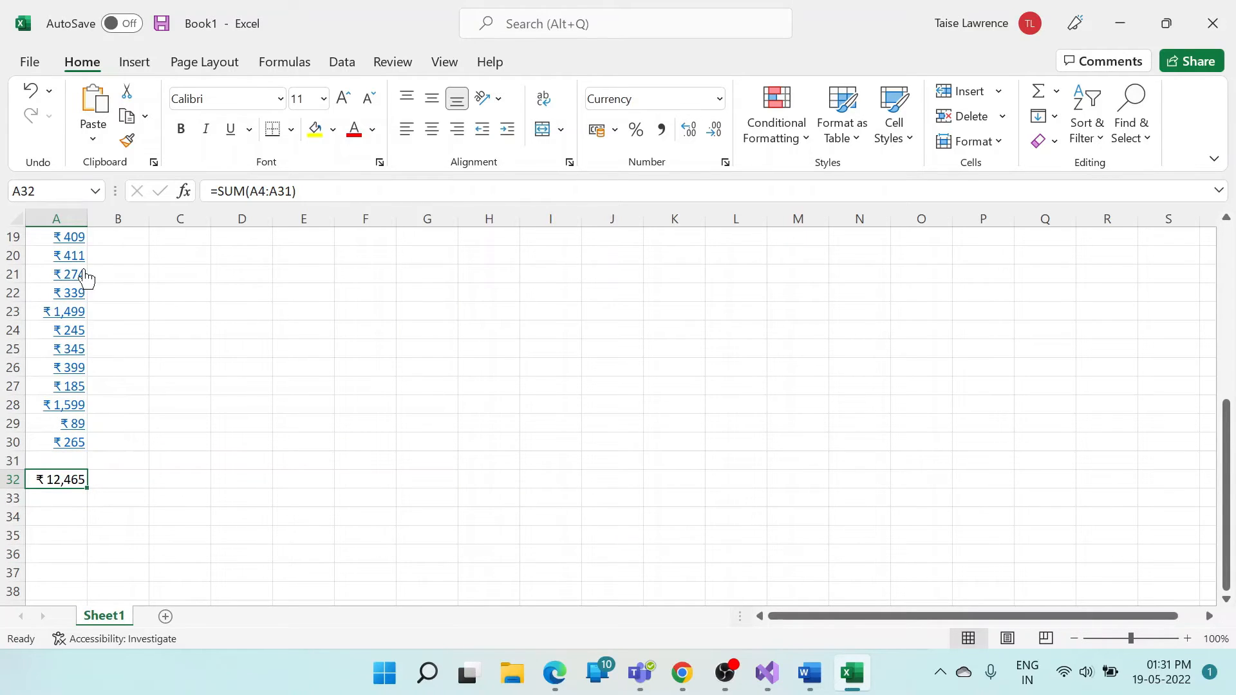
pyautogui.scroll(6, 82, 275)
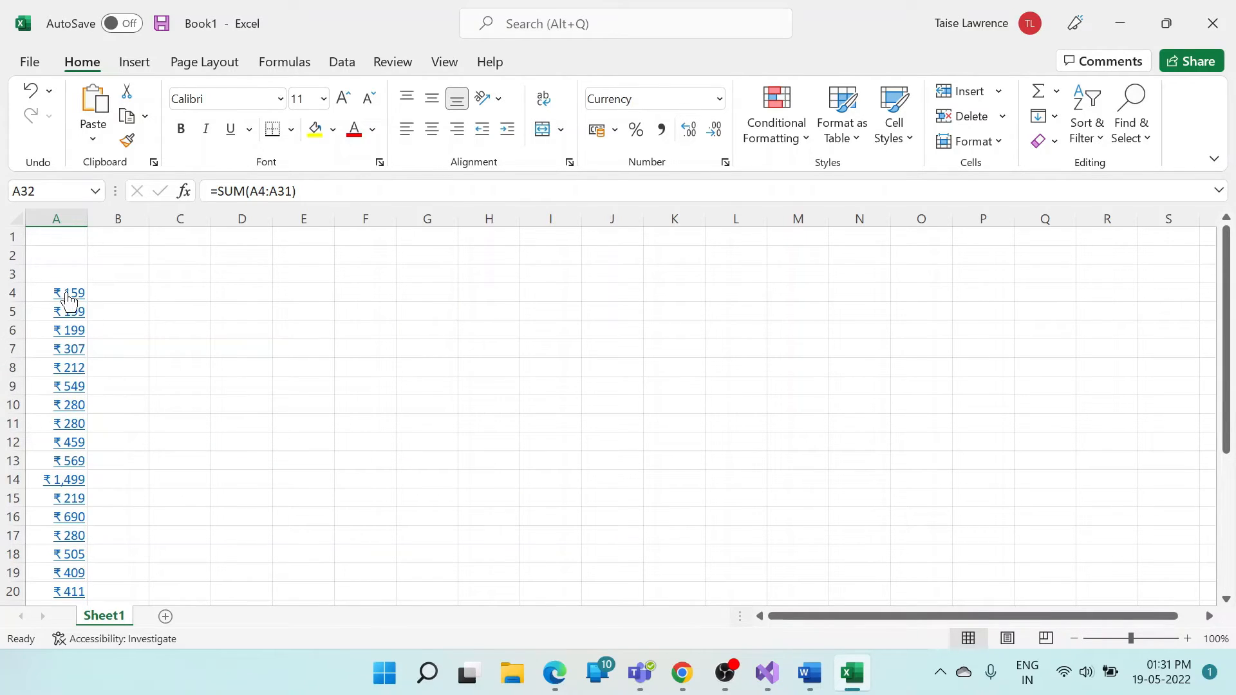
pyautogui.moveTo(69, 300)
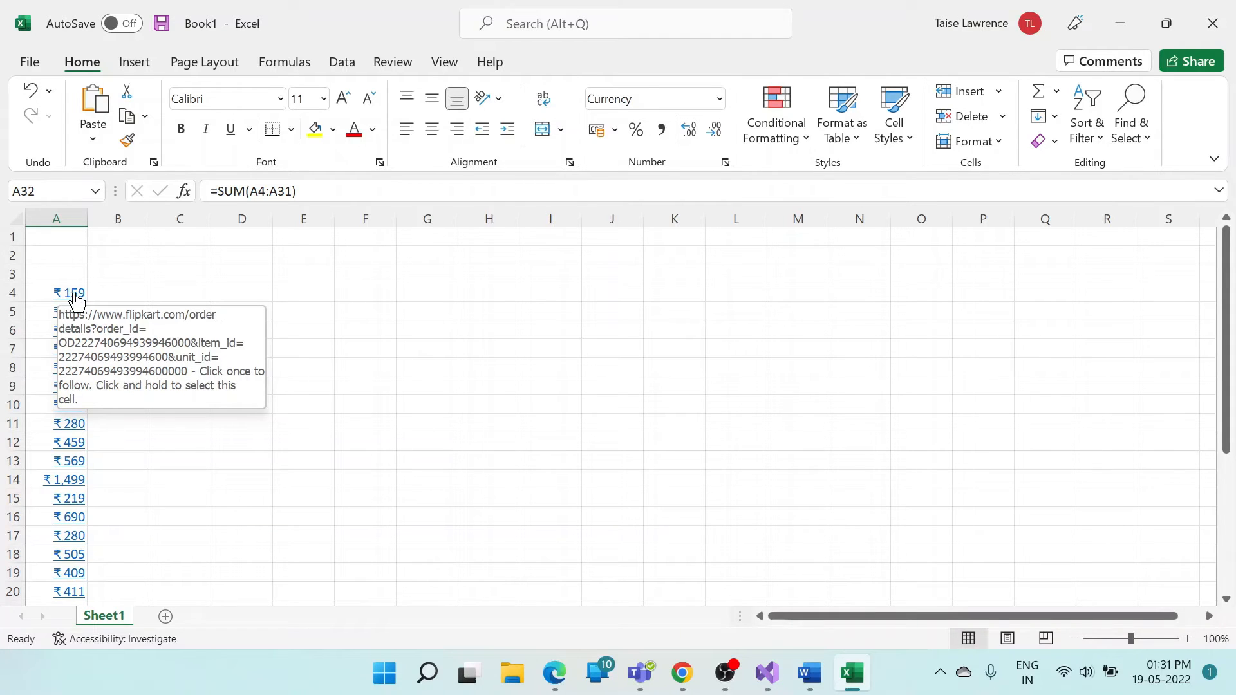
pyautogui.click(76, 298)
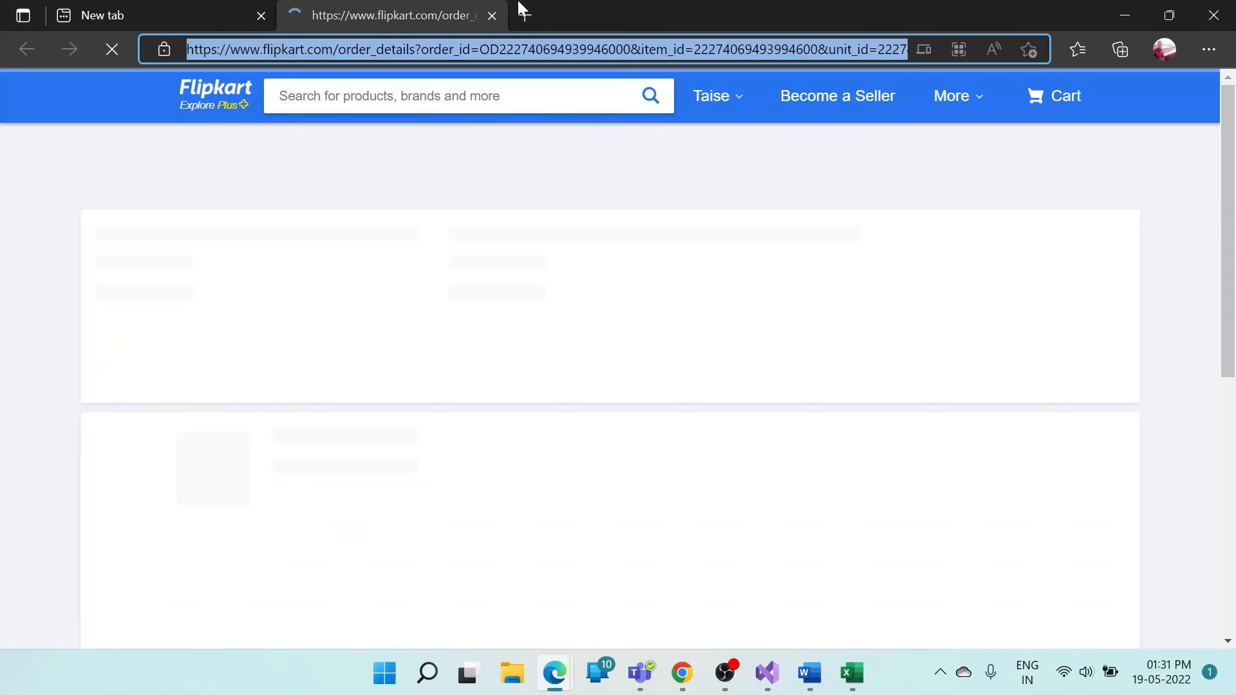
pyautogui.click(493, 16)
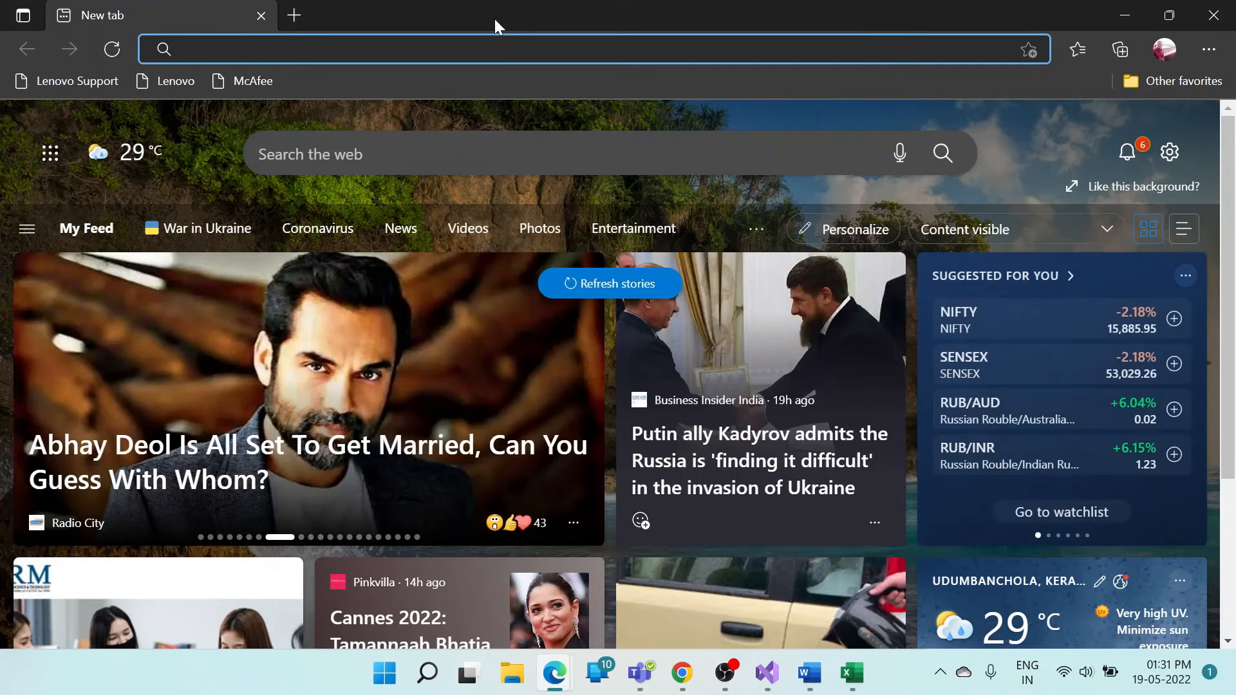
pyautogui.click(1123, 15)
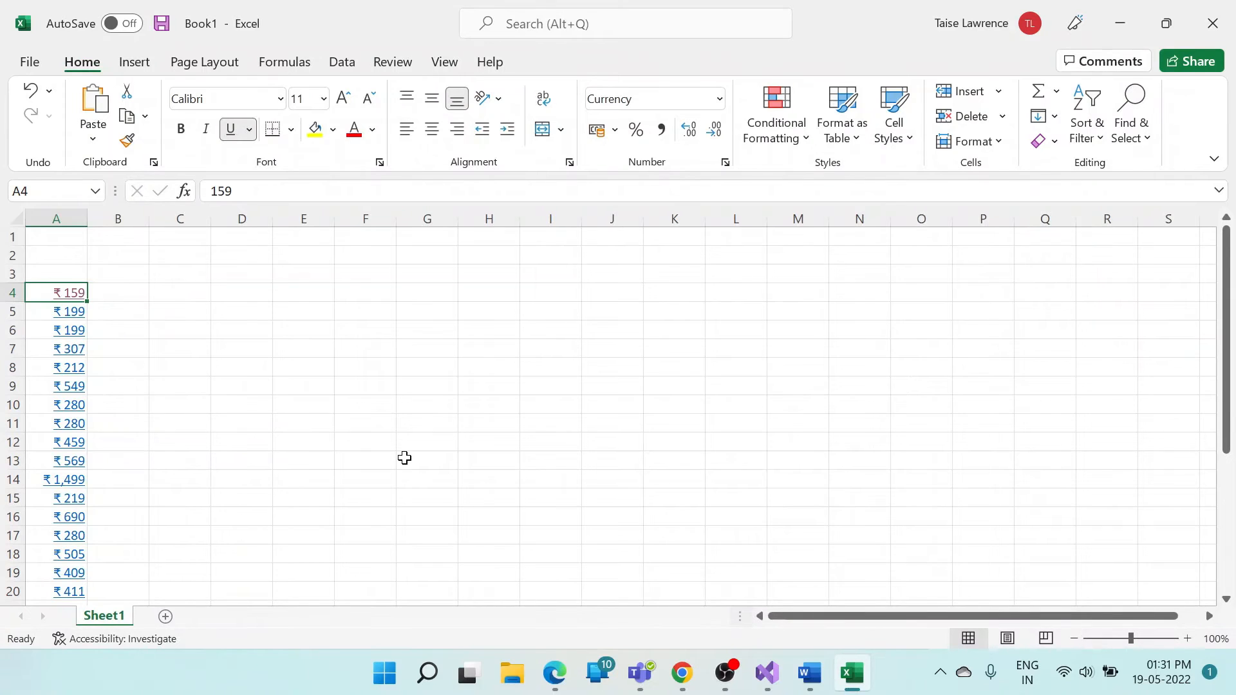
# - Open Notepad and paste the copied Flipkart price list into the blank document
pyautogui.press('super')
pyautogui.write('notepad')
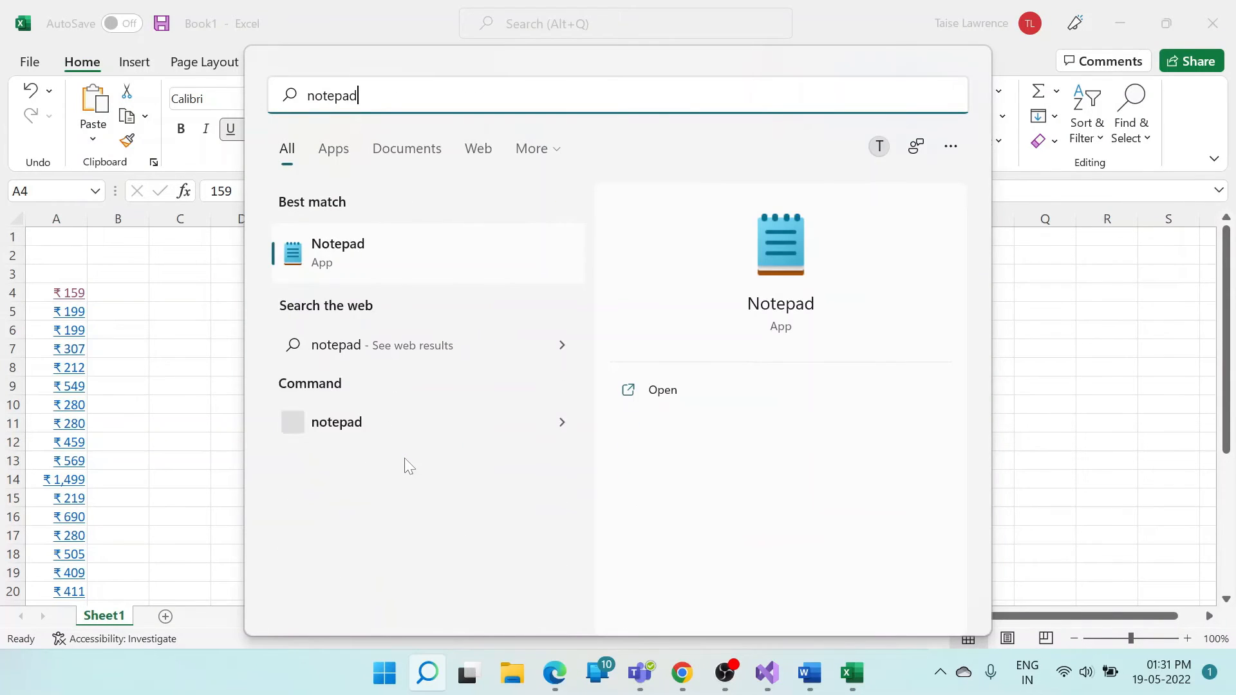
pyautogui.press('Return')
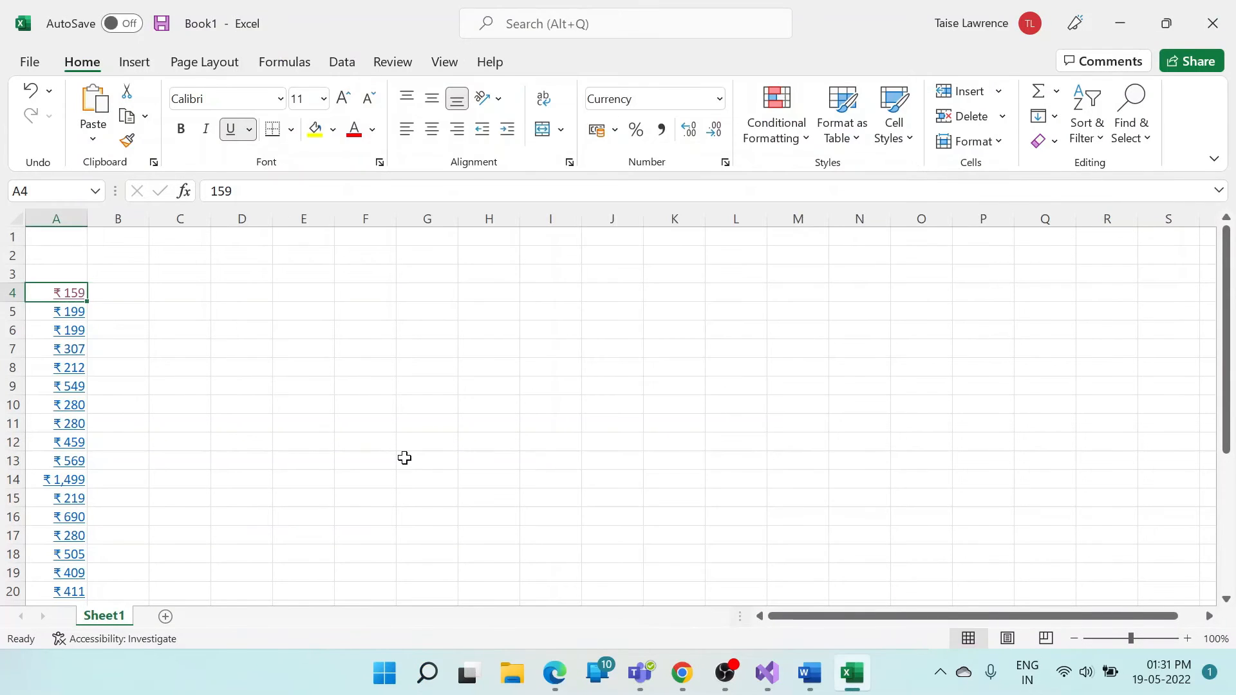
pyautogui.write('₹159 ₹199 ₹199 ₹307 ₹212 ₹549 ₹280 ₹280 ₹459 ₹569 ₹1,499 ₹219 ₹690 ₹280 ₹505 + (Image)25 ₹409 ₹411 ₹274 ₹339 ₹1,499 ₹245 ₹345 ₹399 ₹185 ₹1,599 ₹89 ₹265')
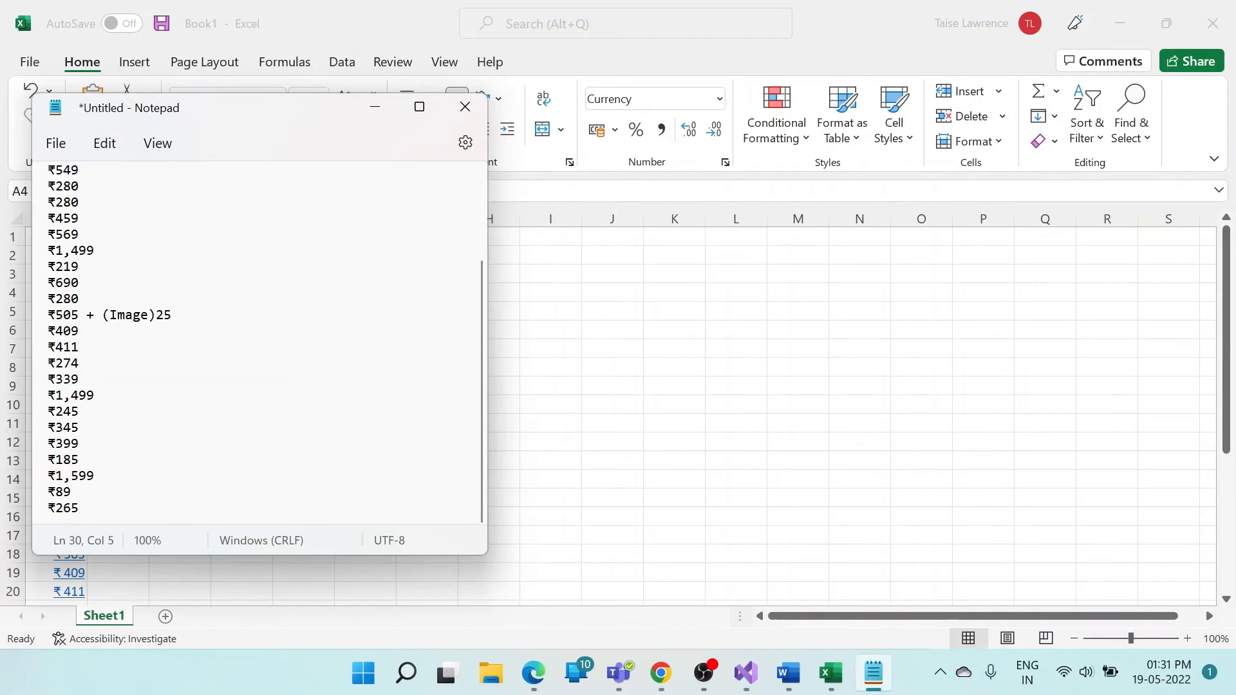
# - Delete the account name, the Become a Seller text and the empty lines above the first price, ₹159
pyautogui.scroll(3, 258, 341)
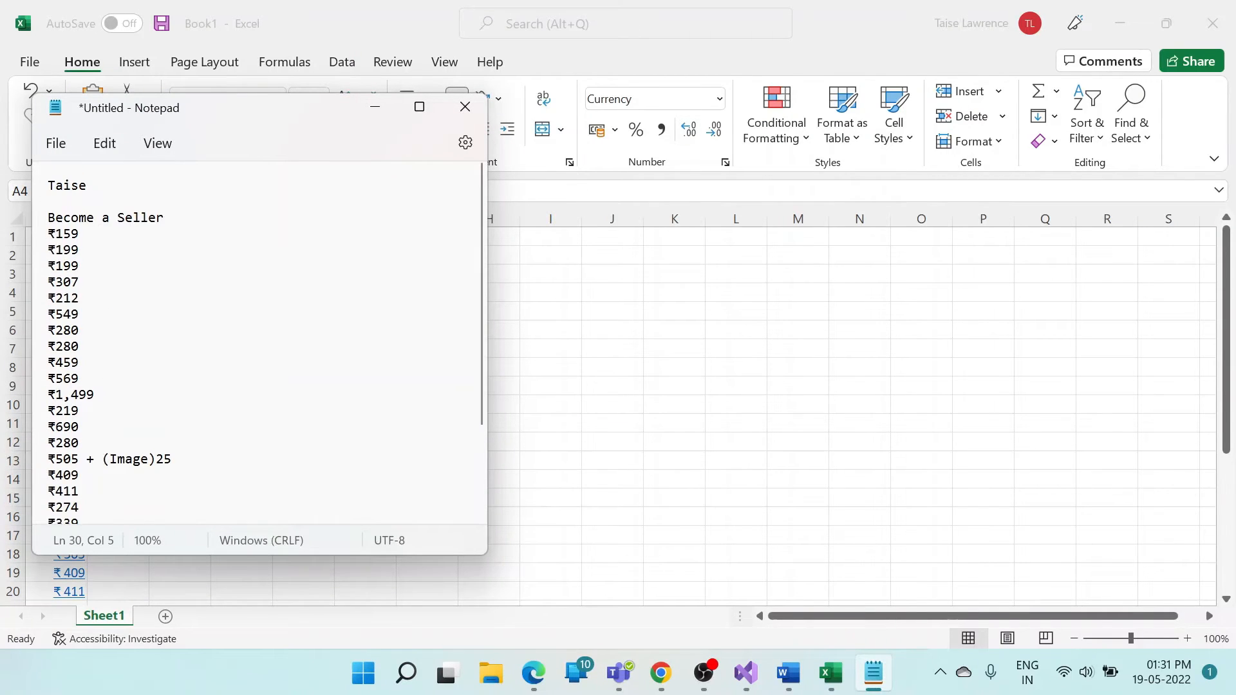
pyautogui.moveTo(164, 217); pyautogui.dragTo(3, 153)
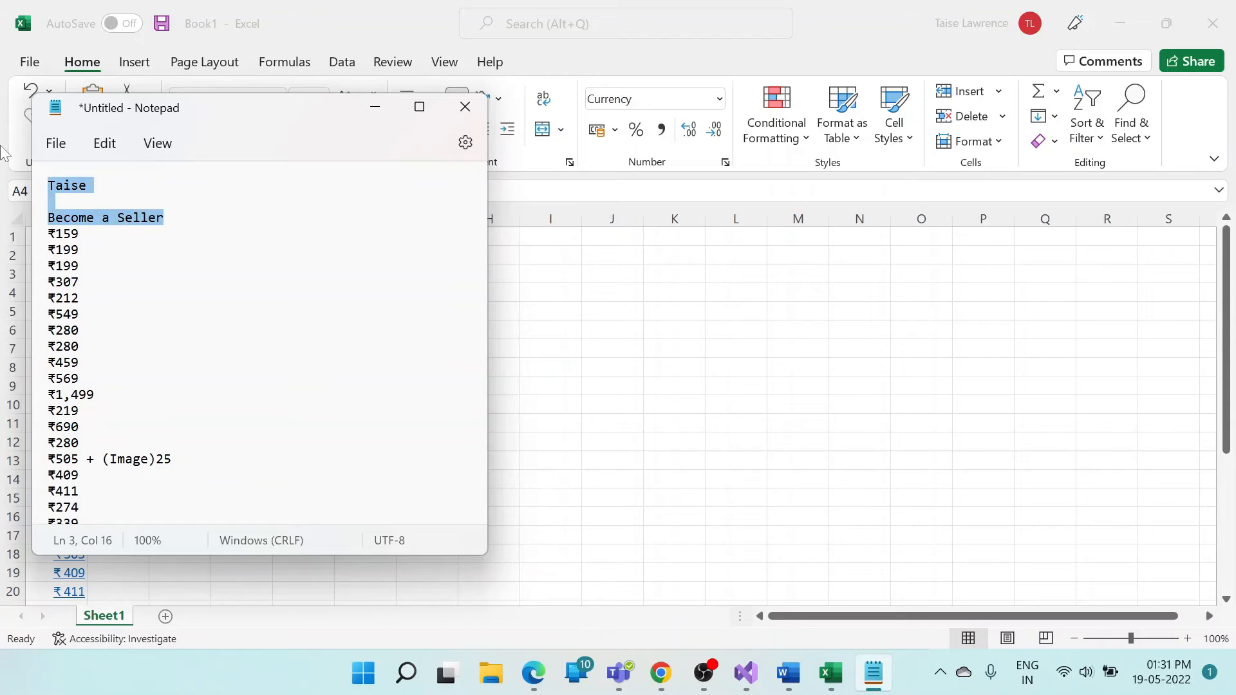
pyautogui.press('BackSpace')
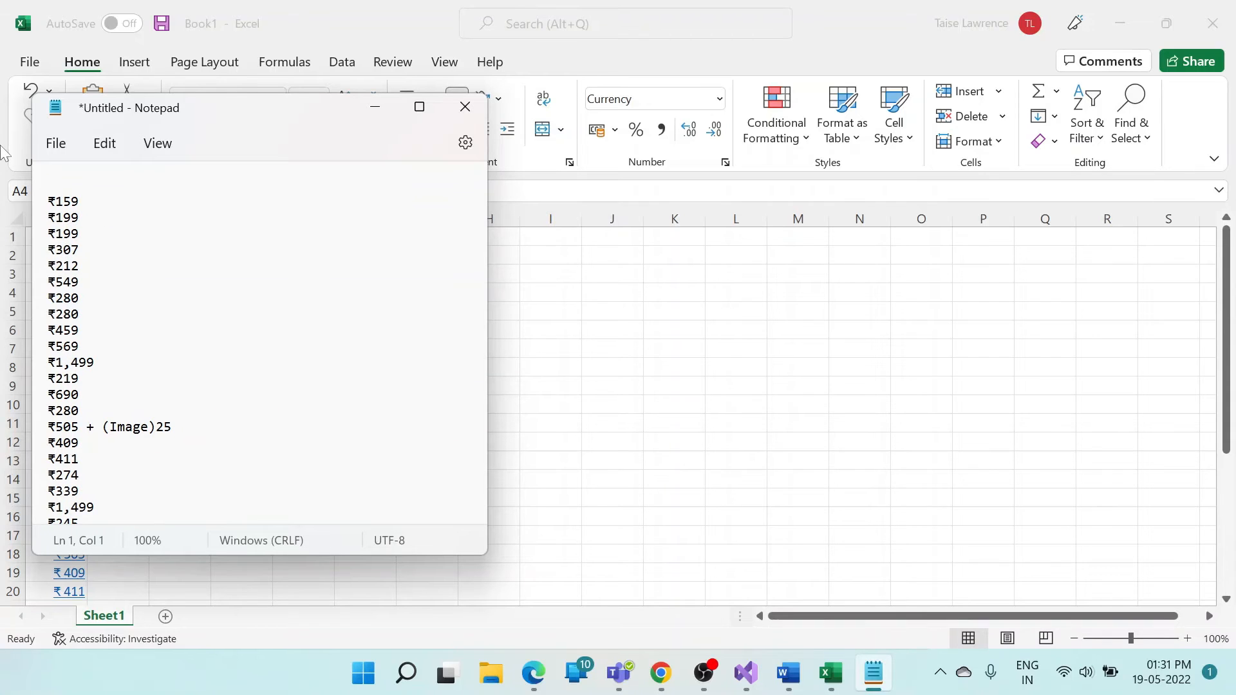
pyautogui.press('Delete')
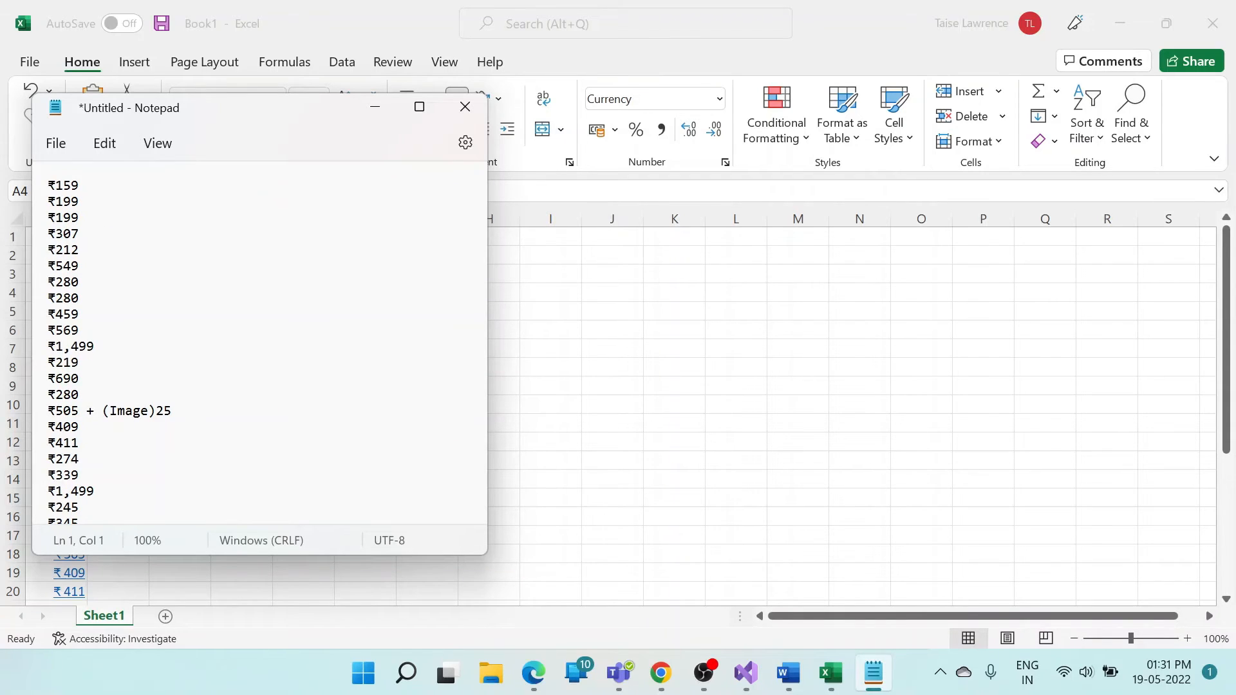
# - Remove the "+ (Image)25" text after the ₹505 price, including the space before it
pyautogui.doubleClick(84, 411)
pyautogui.moveTo(87, 411); pyautogui.dragTo(172, 411)
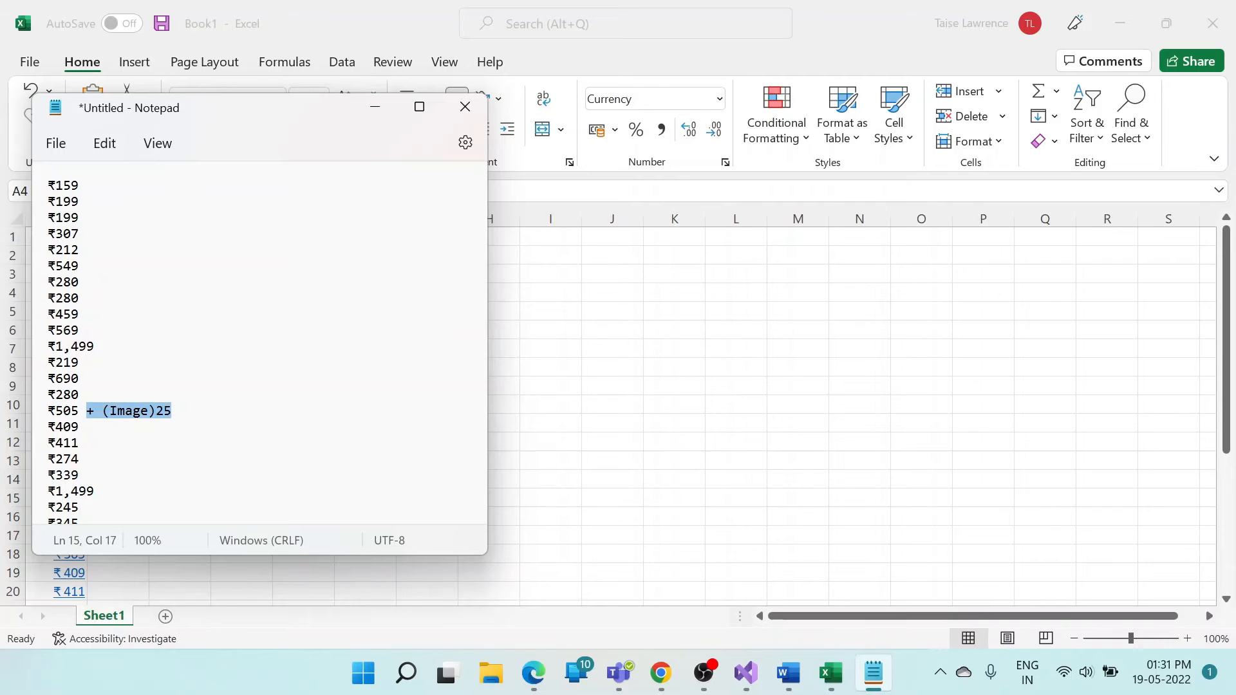
pyautogui.press('BackSpace')
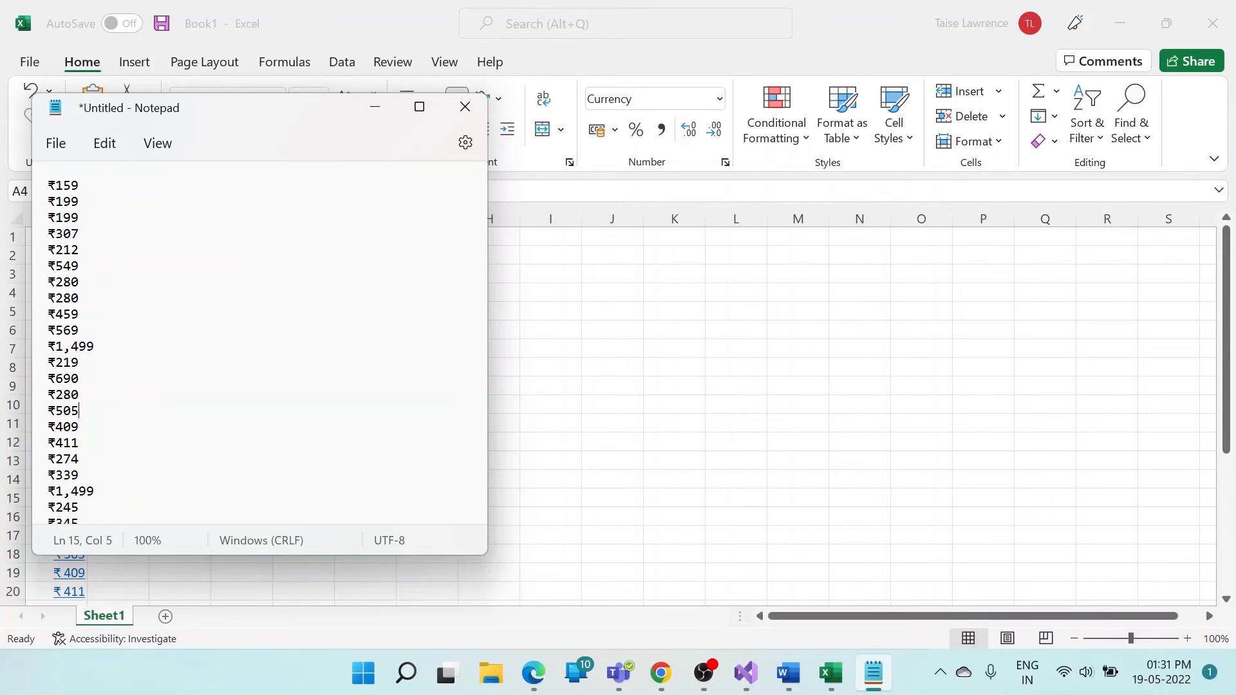
# - Cut the whole cleaned list from Notepad, switch to Excel and paste it starting at cell C1
pyautogui.scroll(-2, 257, 341)
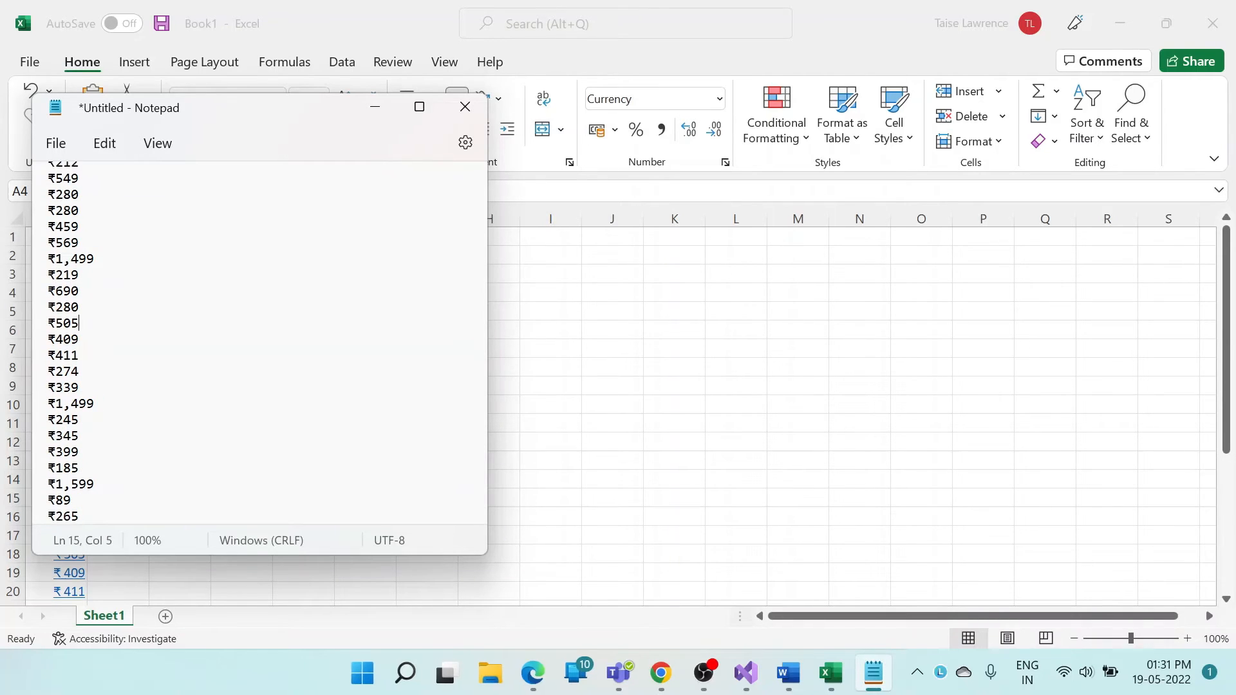
pyautogui.hotkey('ctrl', 'a')
pyautogui.hotkey('ctrl', 'x')
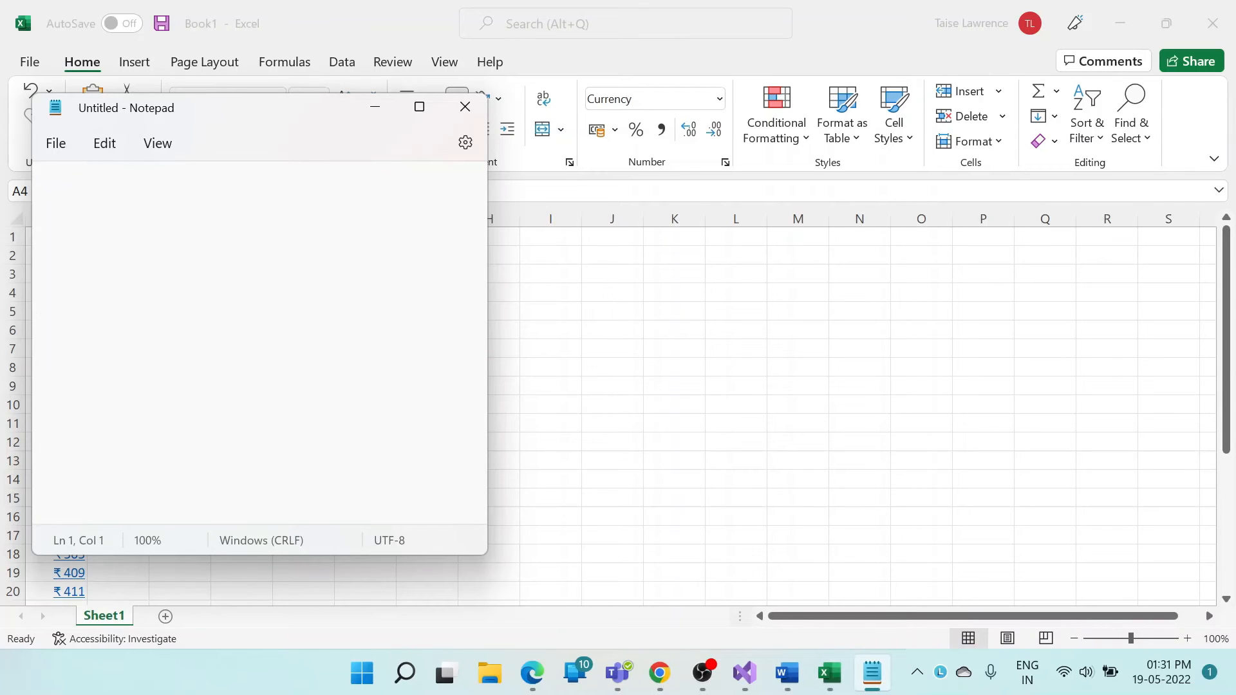
pyautogui.hotkey('alt', 'Tab')
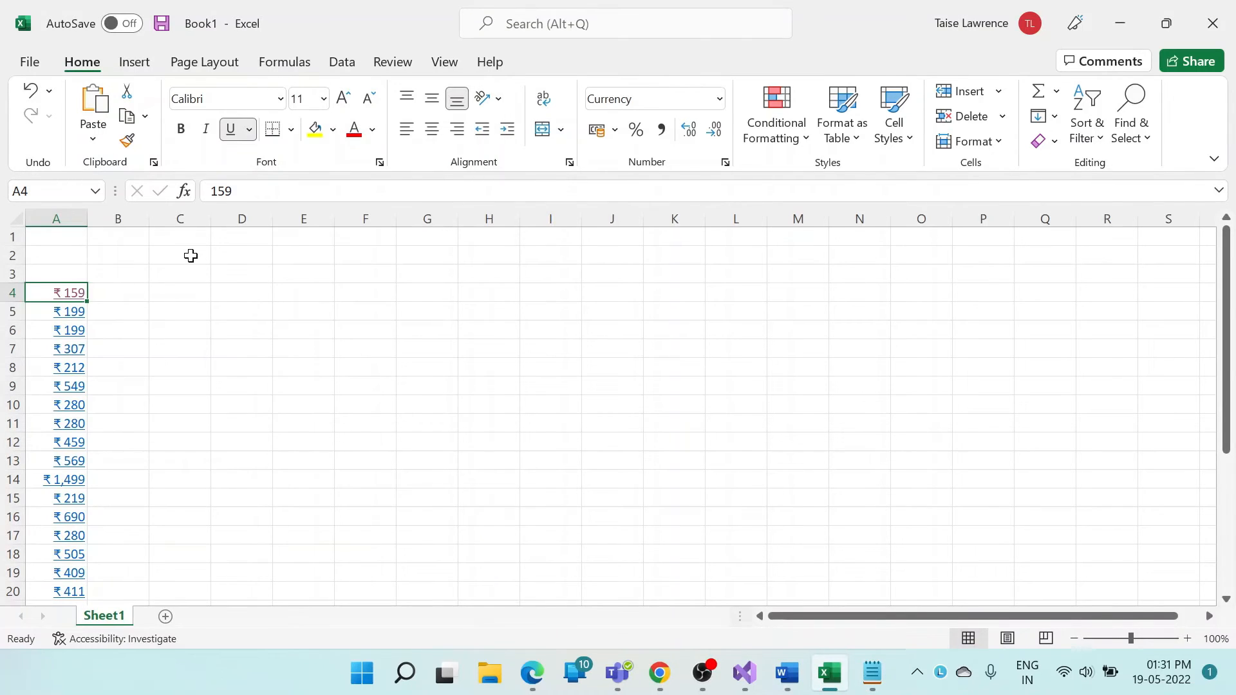
pyautogui.click(181, 234)
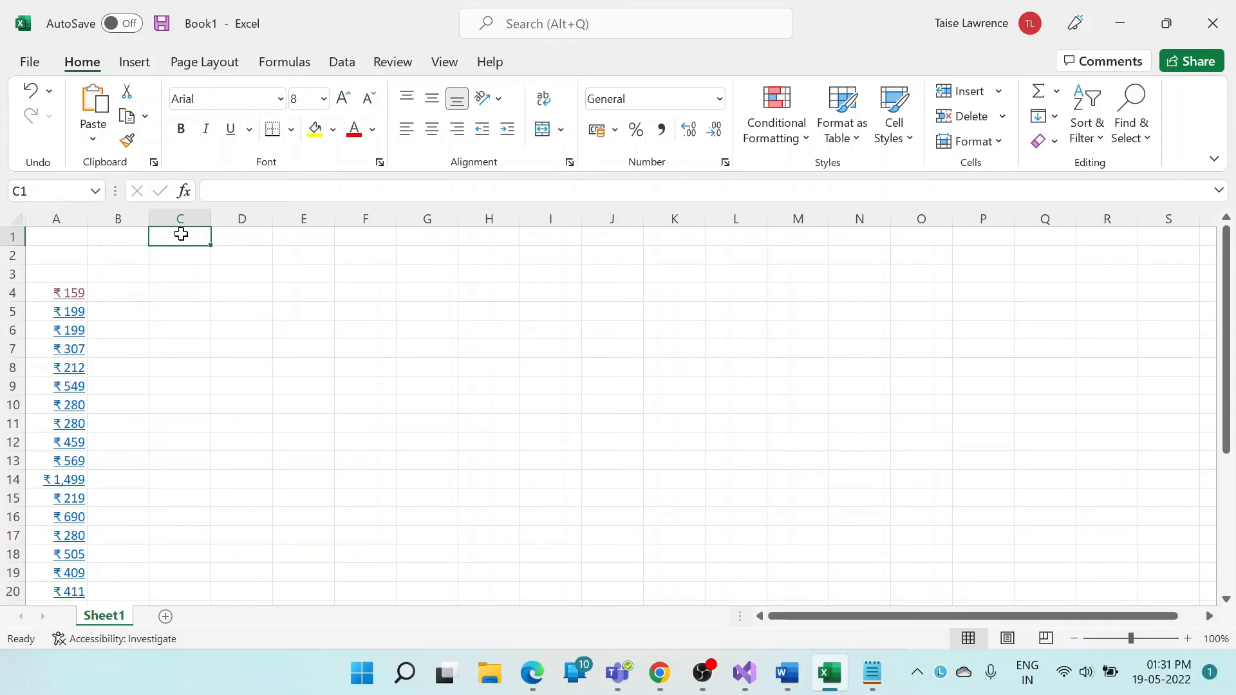
pyautogui.hotkey('ctrl', 'v')
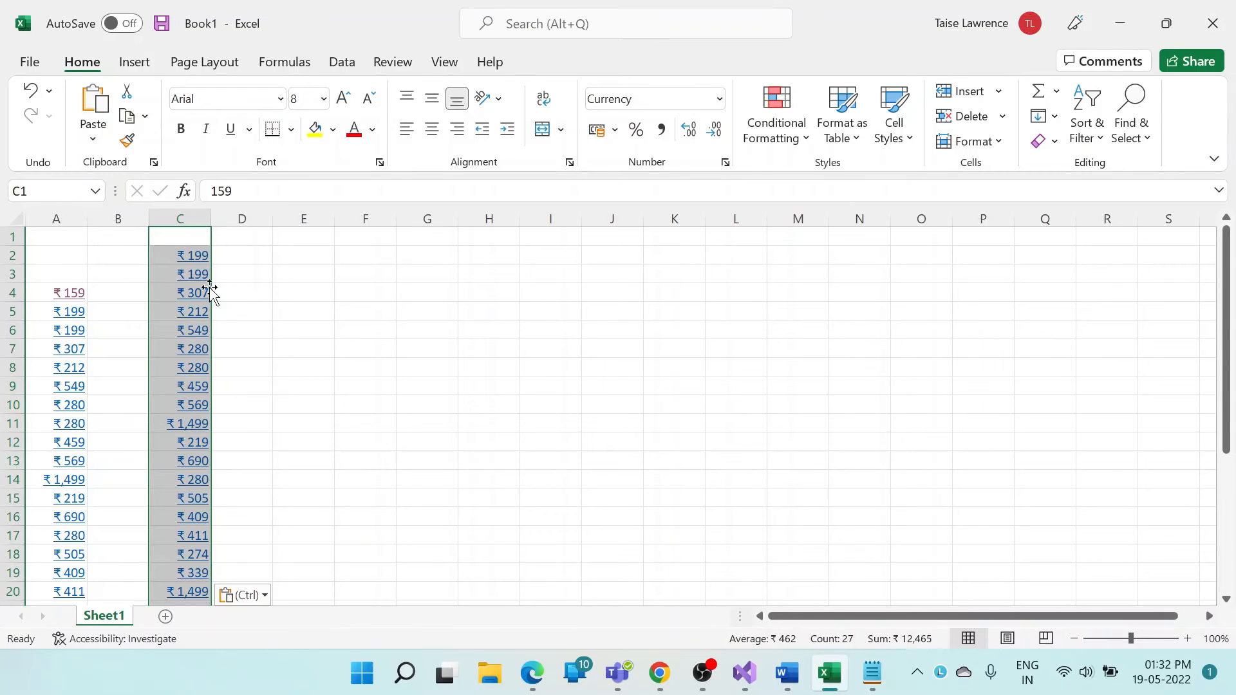
pyautogui.scroll(-4, 210, 291)
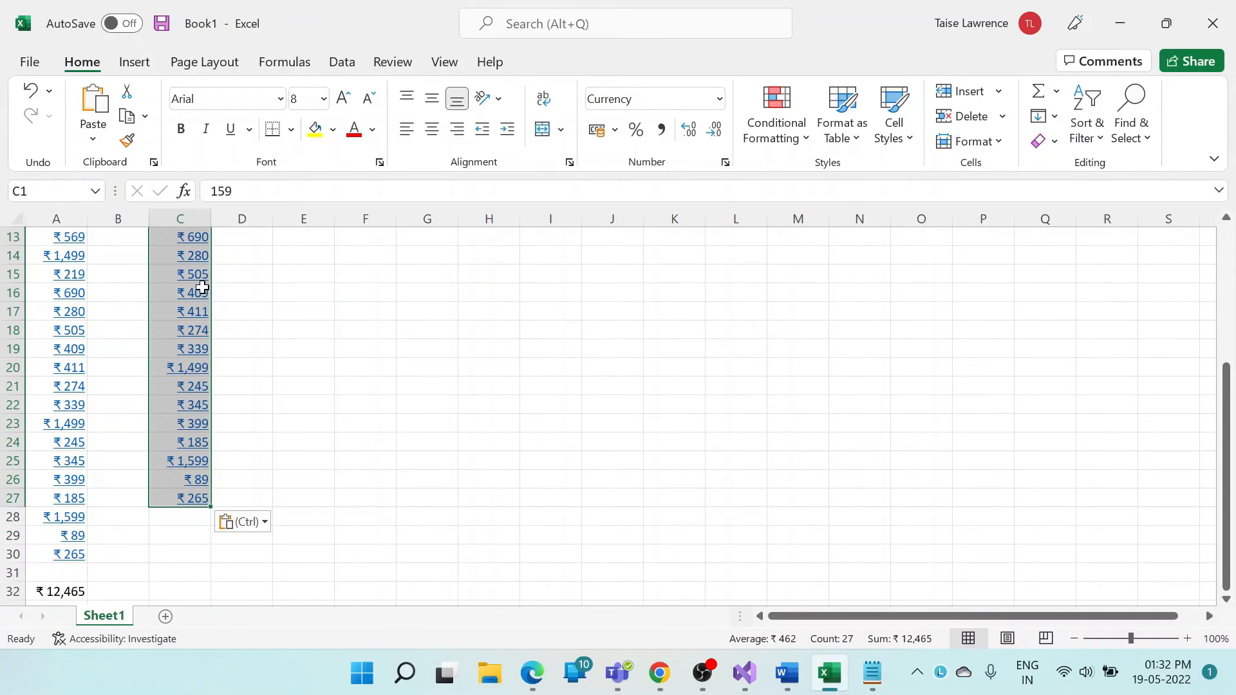
pyautogui.scroll(4, 250, 303)
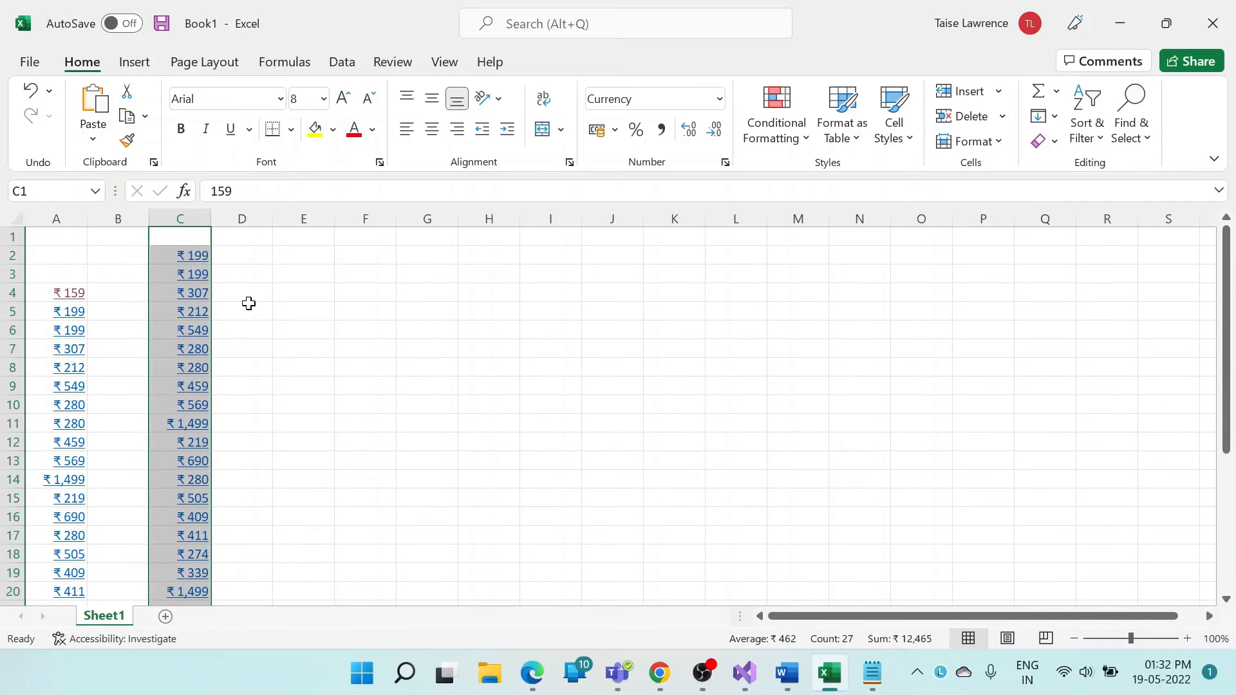
# - Paste the same price list a second time, starting at cell F1
pyautogui.click(243, 254)
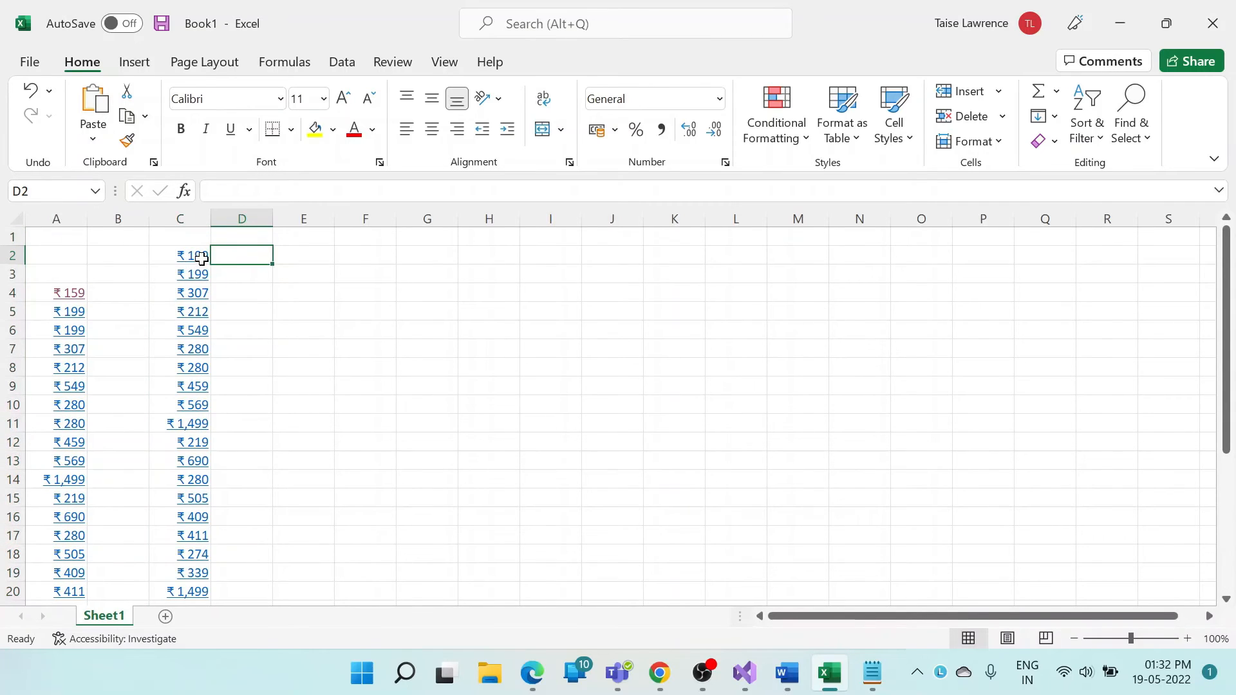
pyautogui.click(201, 258)
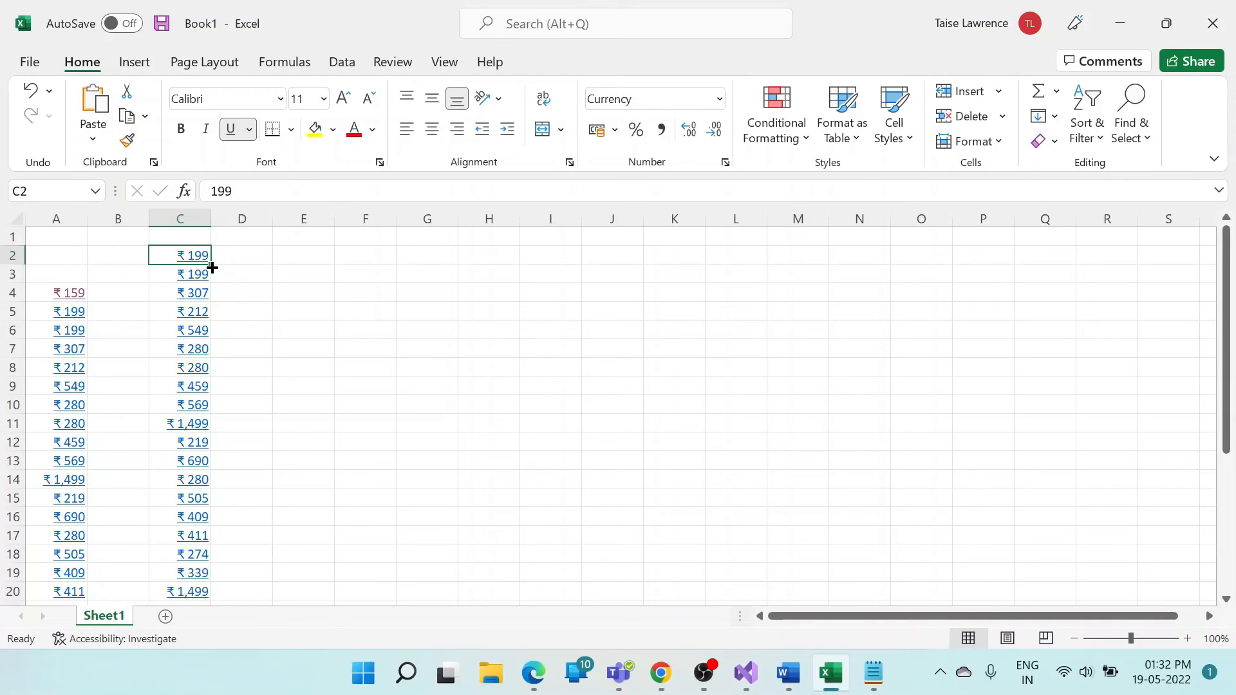
pyautogui.scroll(-4, 189, 372)
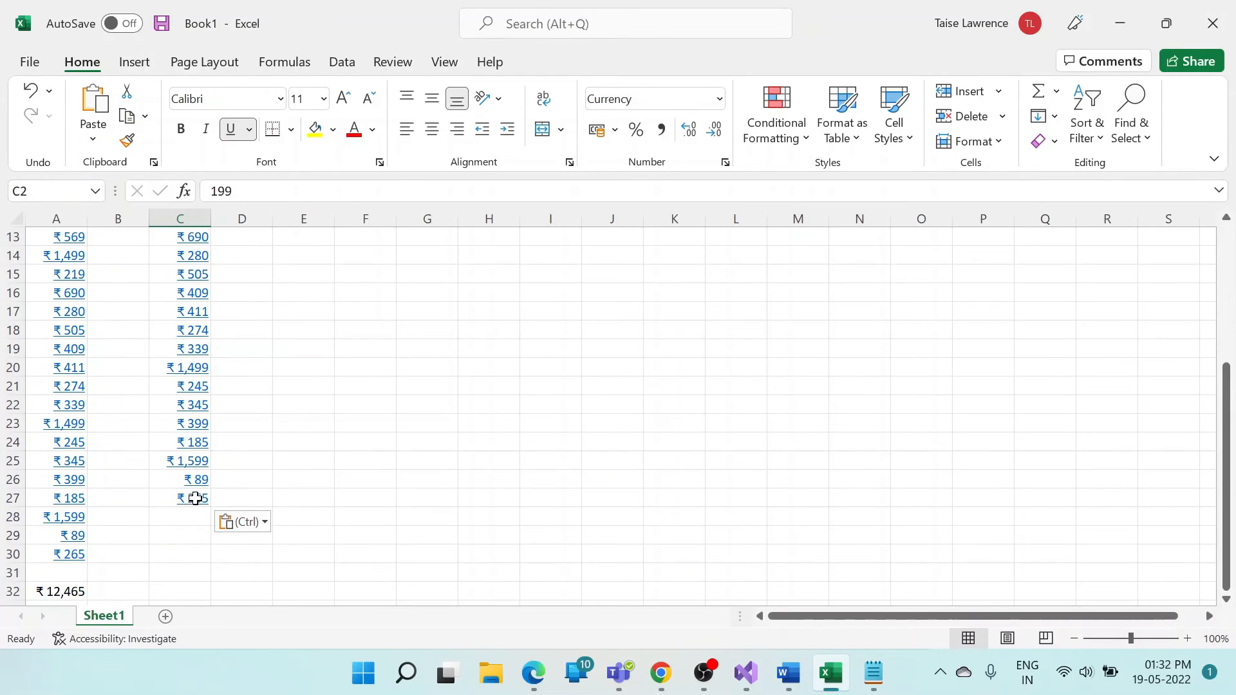
pyautogui.scroll(4, 200, 283)
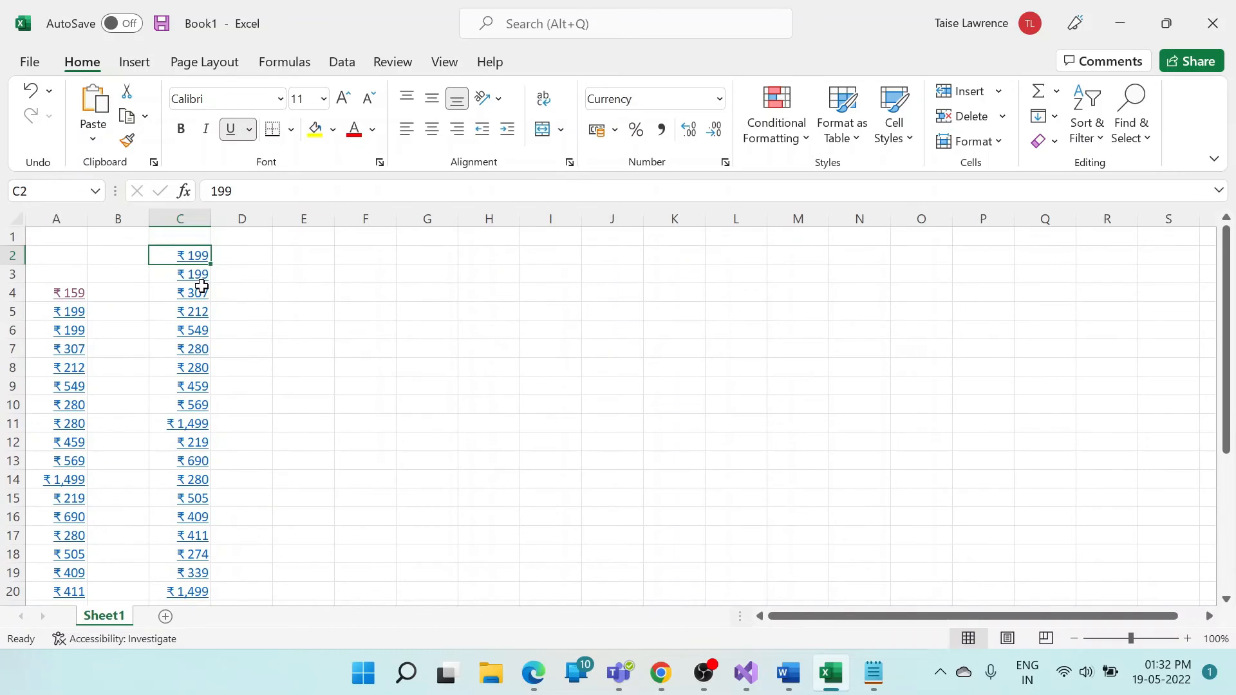
pyautogui.click(309, 255)
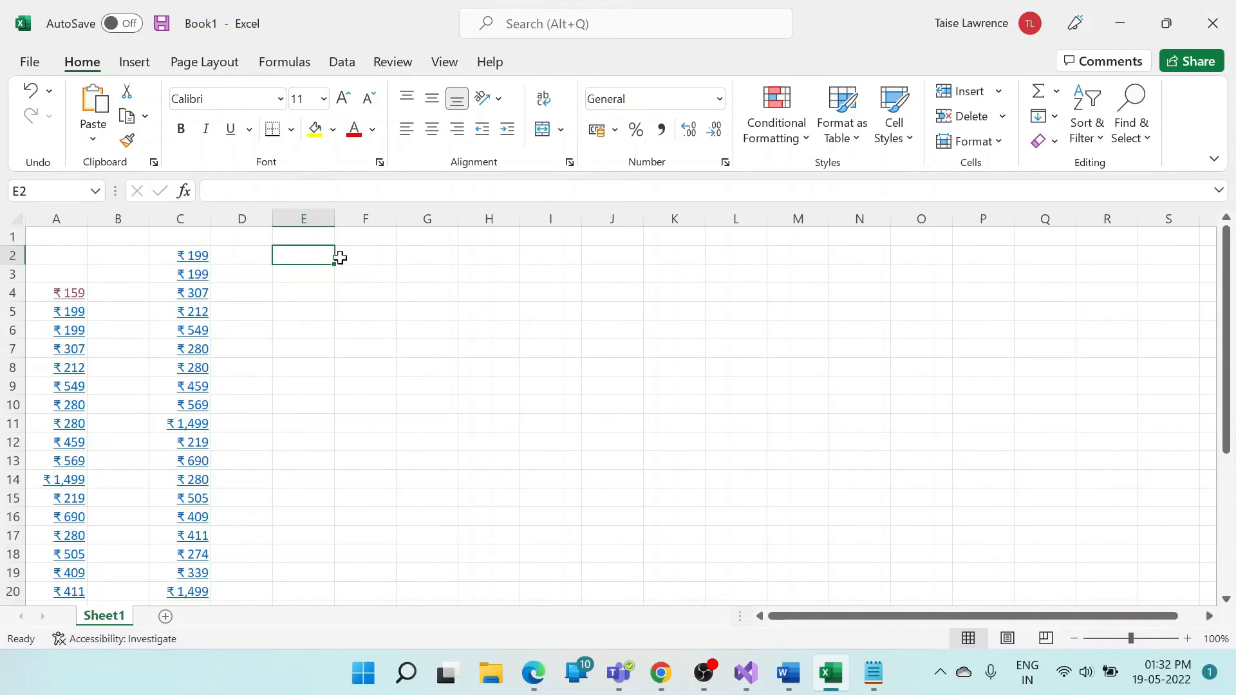
pyautogui.click(340, 257)
pyautogui.click(369, 240)
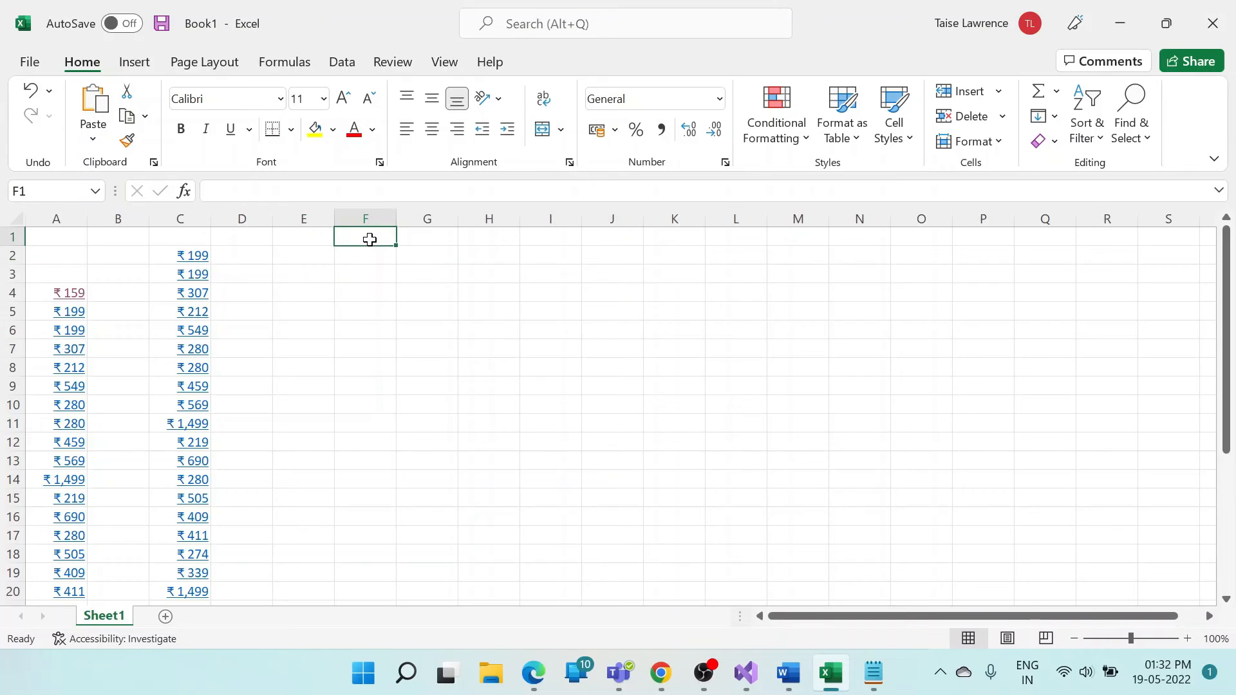
pyautogui.hotkey('ctrl', 'v')
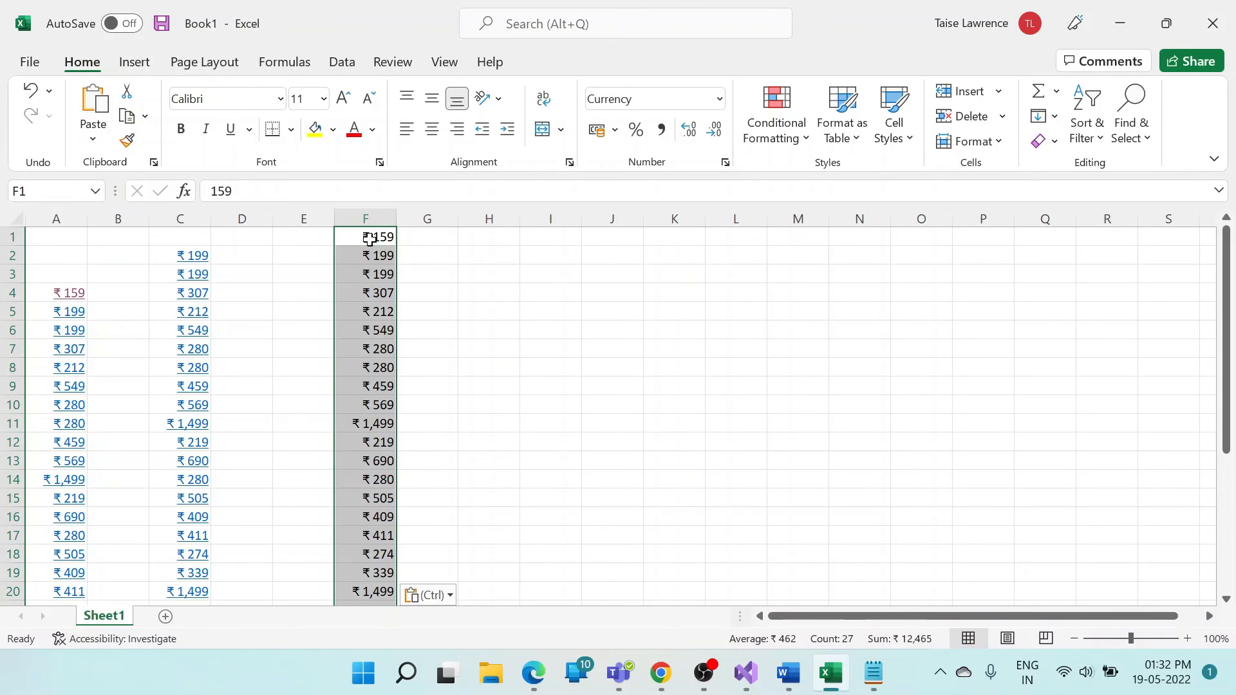
# - Total the column F prices in cell F29 with AutoSum over F1:F28
pyautogui.scroll(-6, 448, 387)
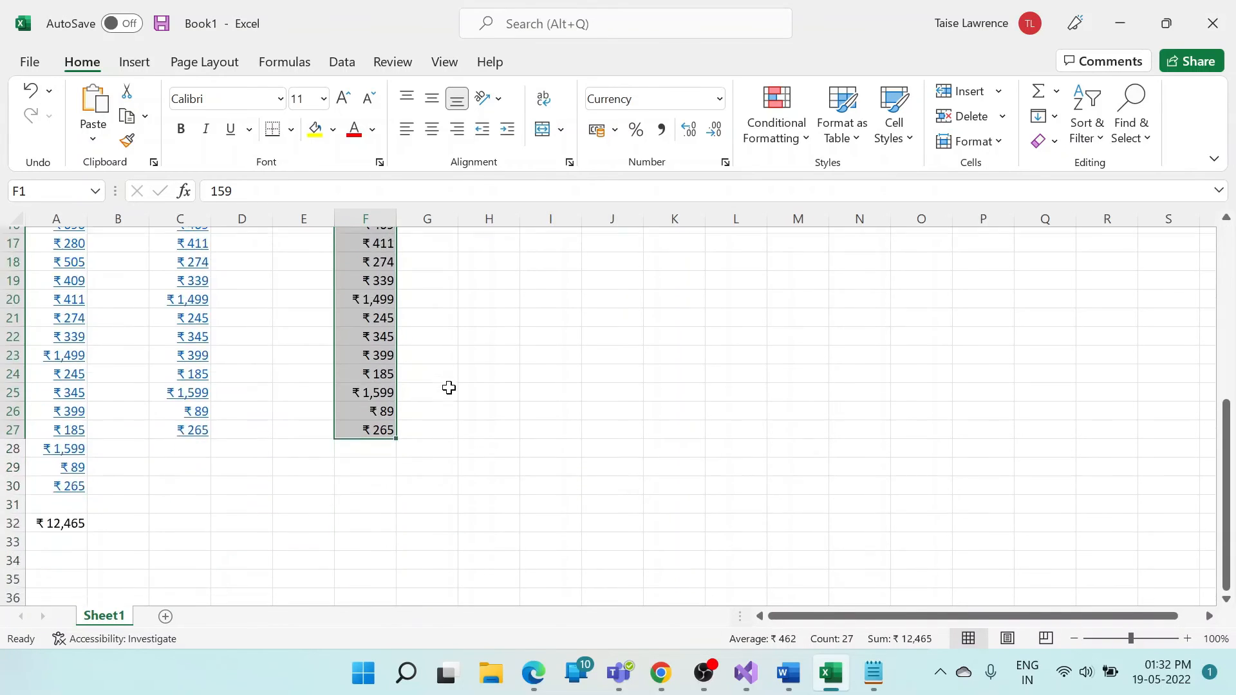
pyautogui.click(362, 419)
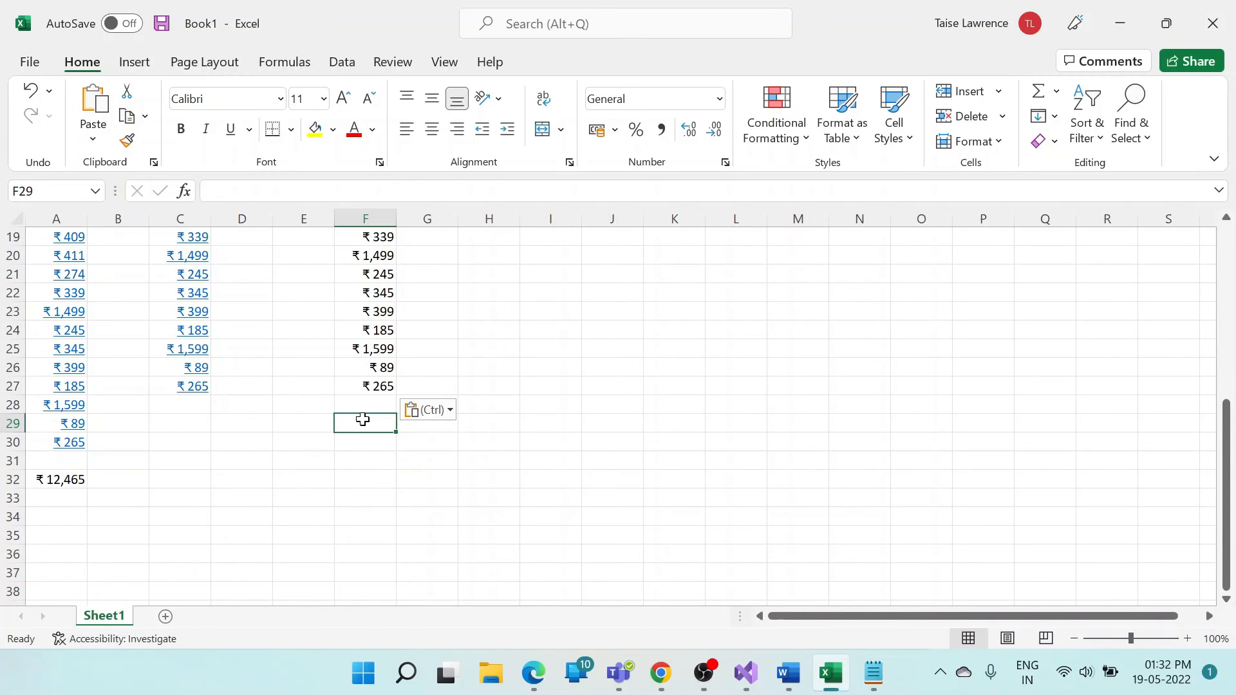
pyautogui.hotkey('alt', '=')
pyautogui.scroll(6, 362, 419)
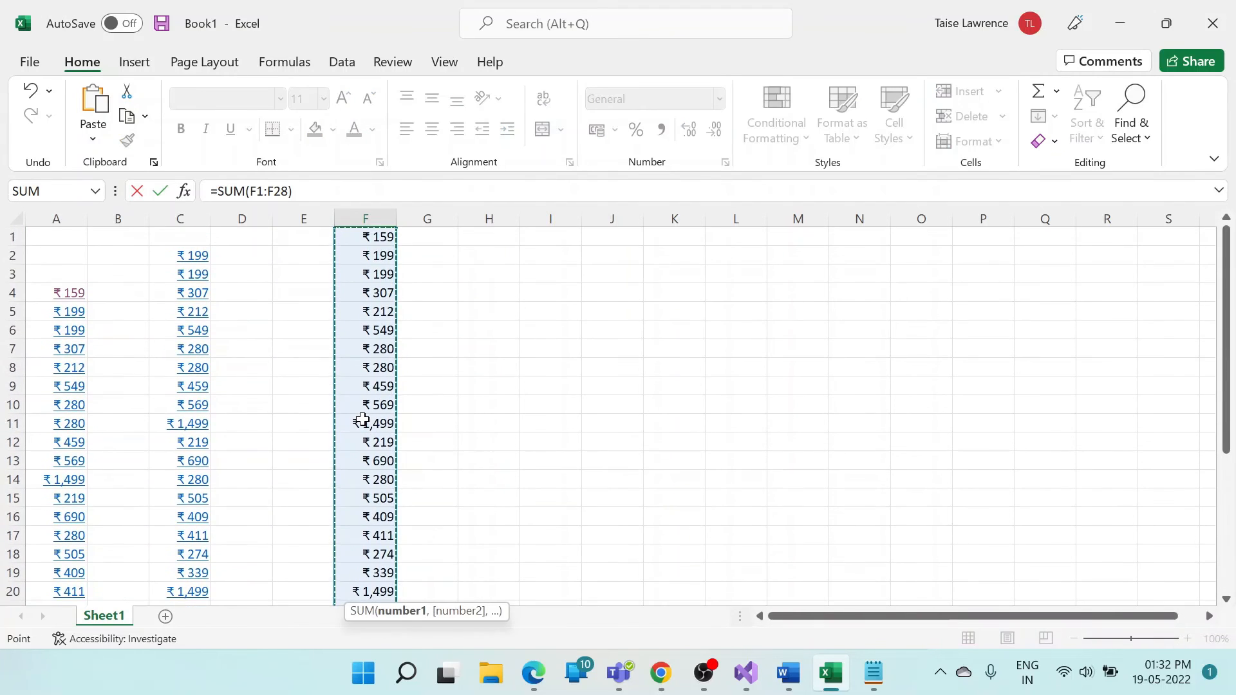
pyautogui.scroll(-11, 363, 419)
pyautogui.scroll(5, 363, 419)
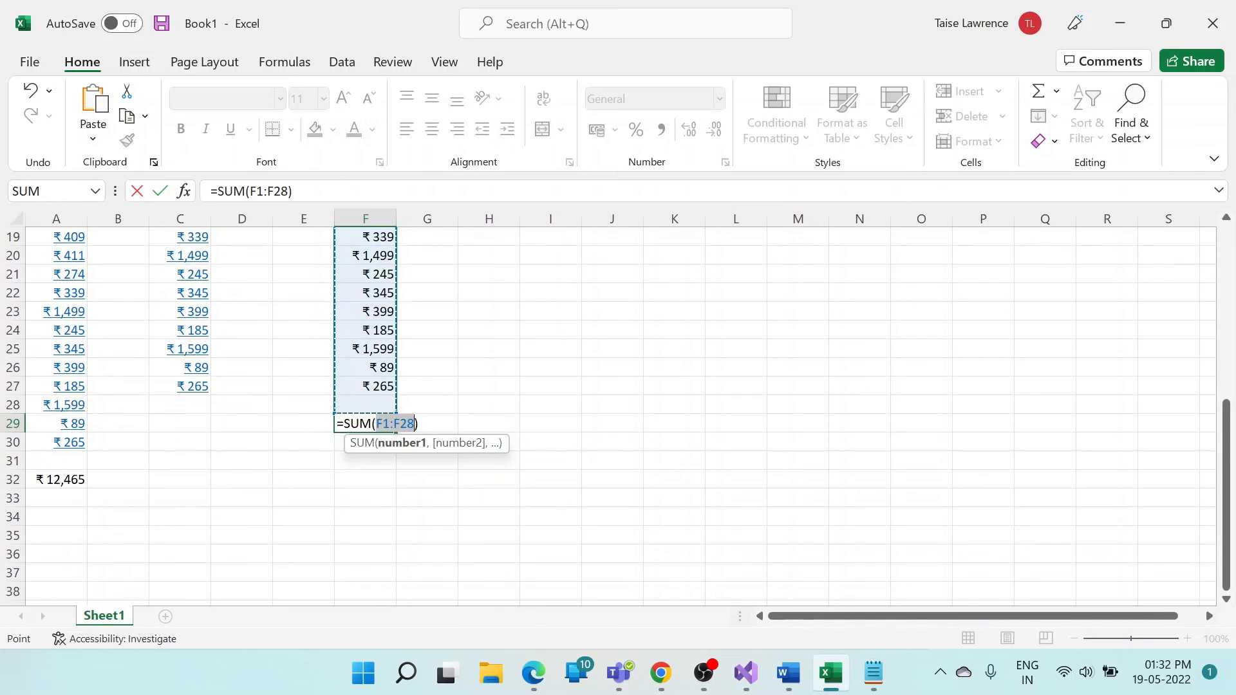
pyautogui.press('Return')
pyautogui.click(386, 428)
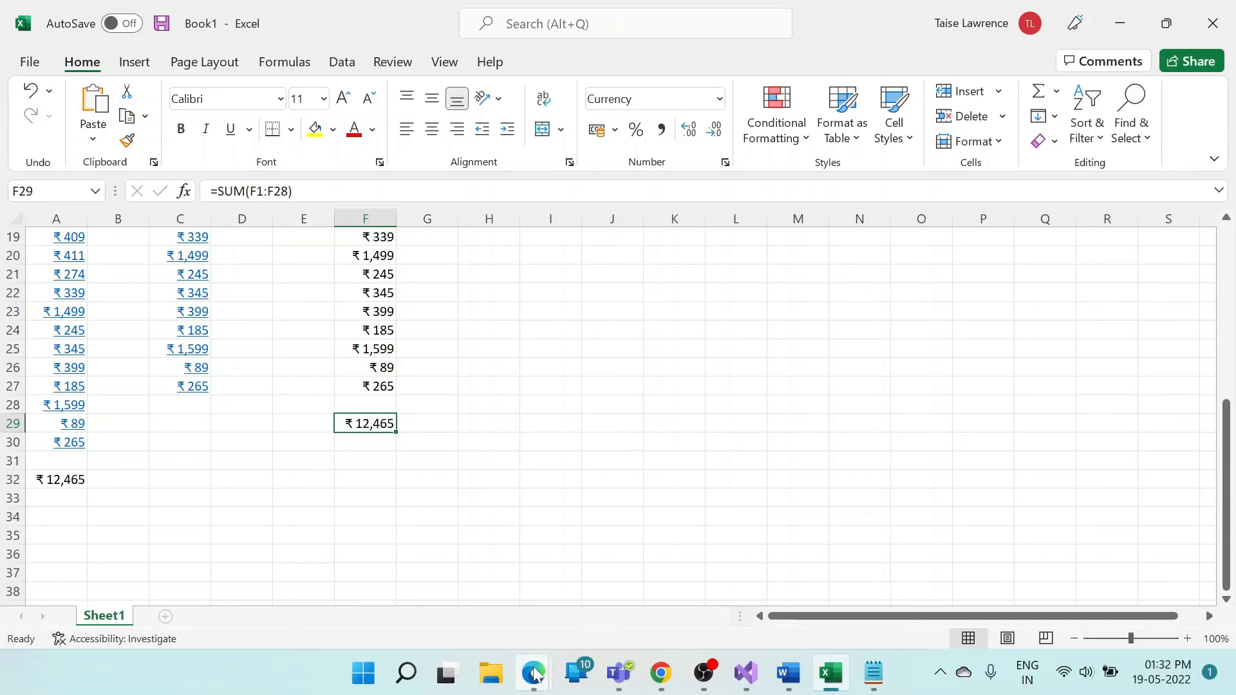
# - Switch to the Flipkart order history in Edge and locate the Web select command for the page without running it
pyautogui.moveTo(534, 673)
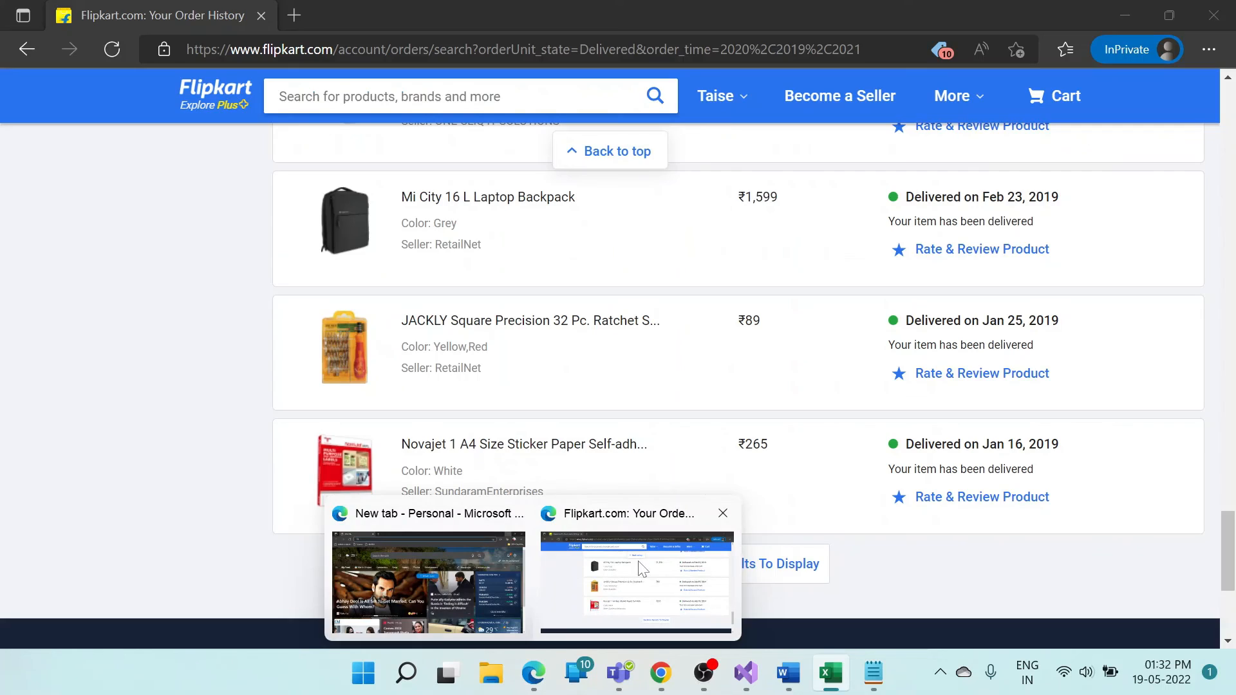
pyautogui.click(638, 564)
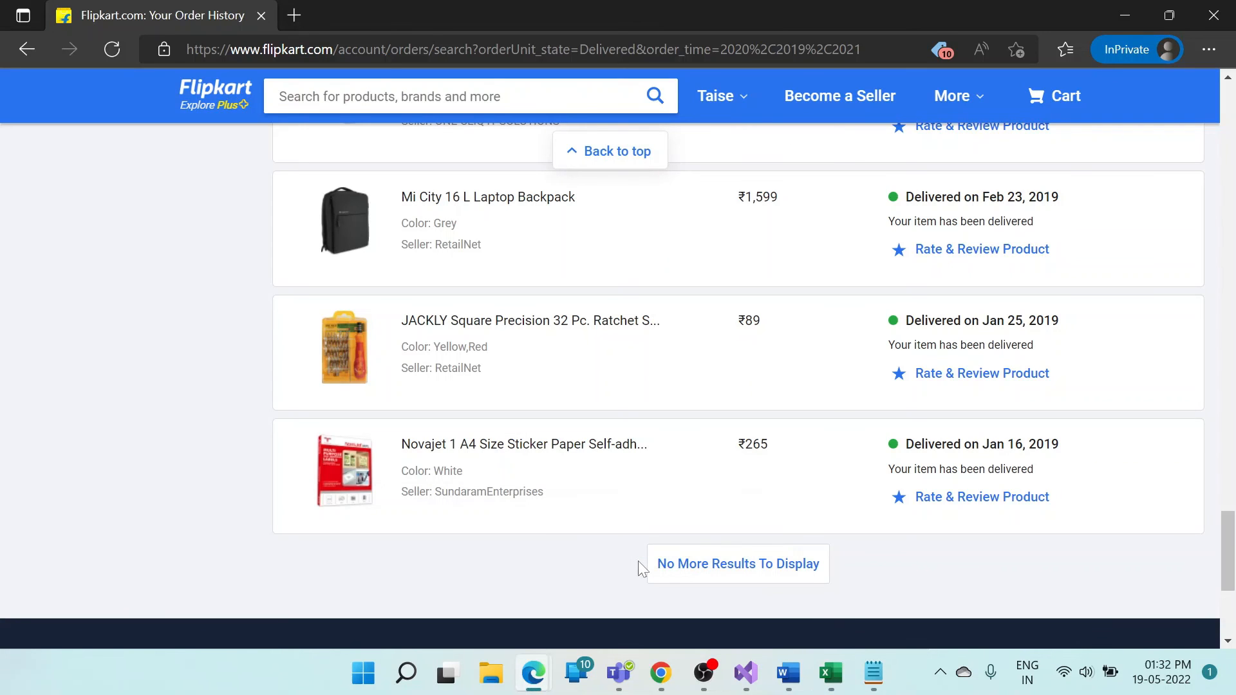
pyautogui.rightClick(134, 373)
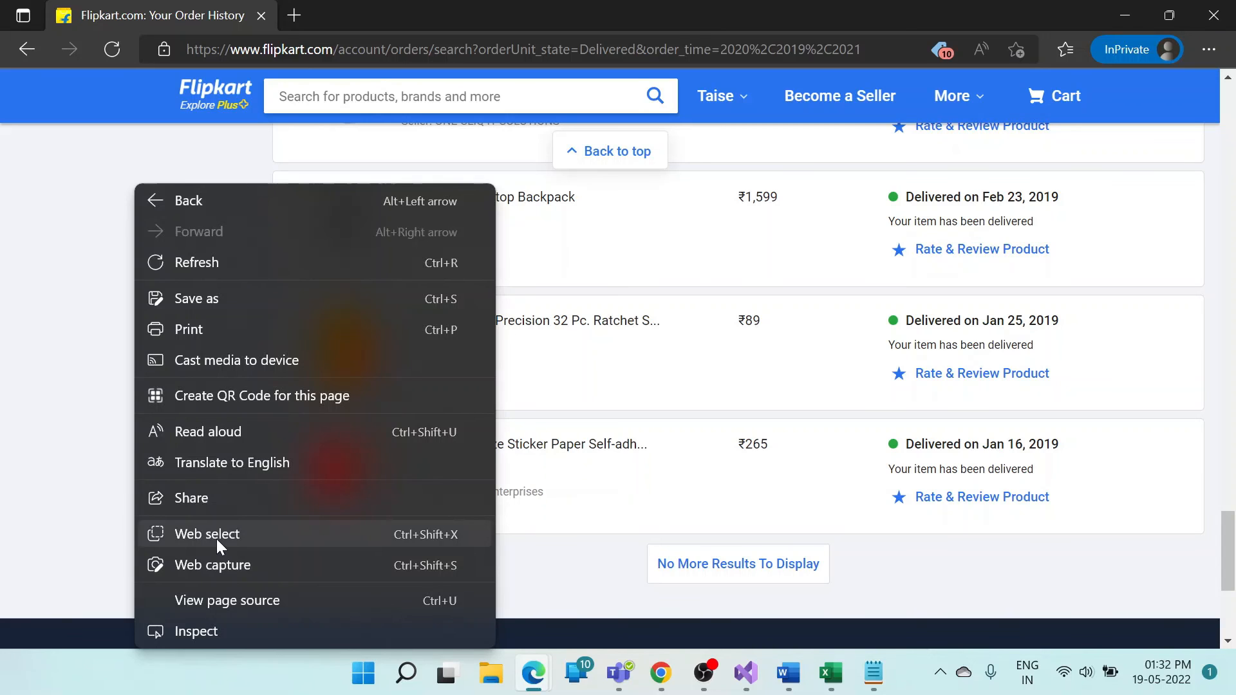
pyautogui.click(77, 362)
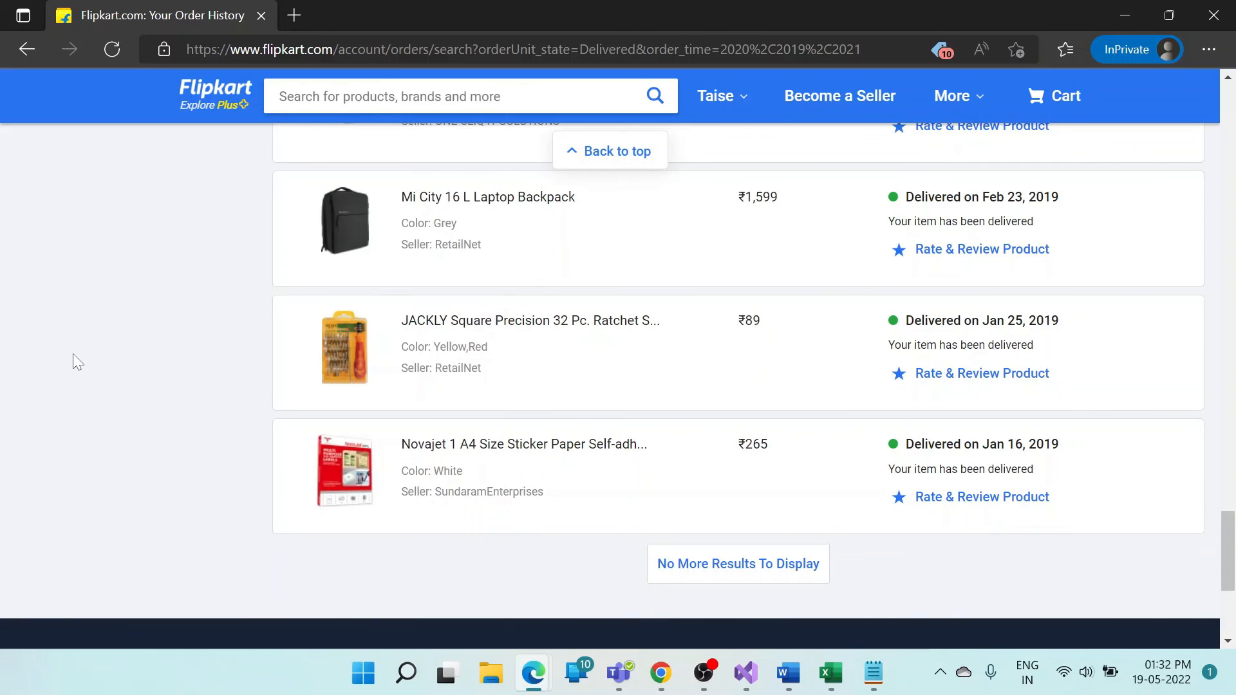